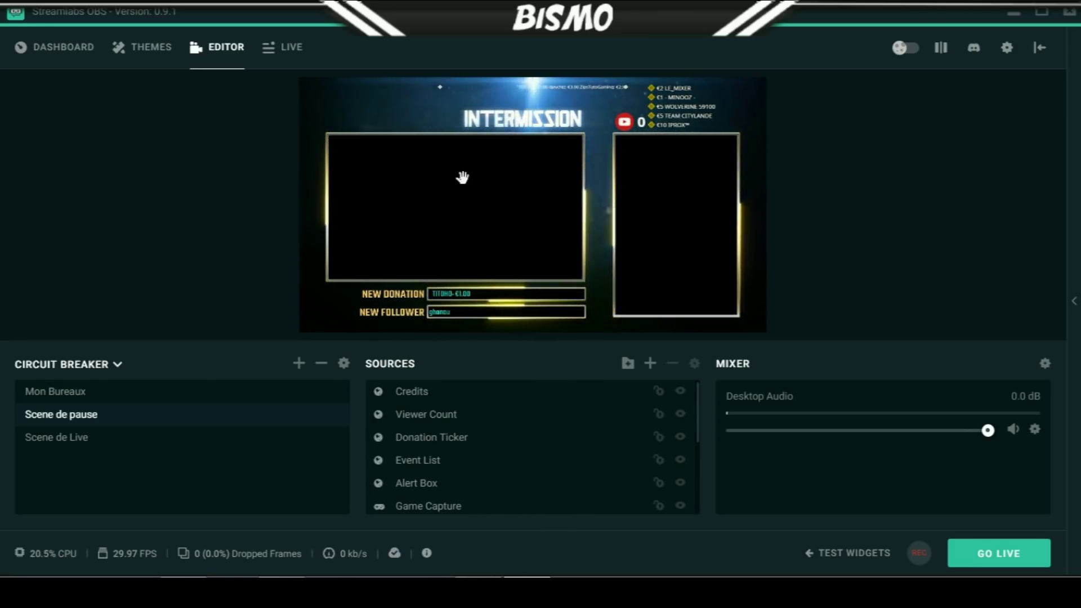
Step: Display the Scene de Live scene, and look through the newly added scene themes in the theme library
click(39, 439)
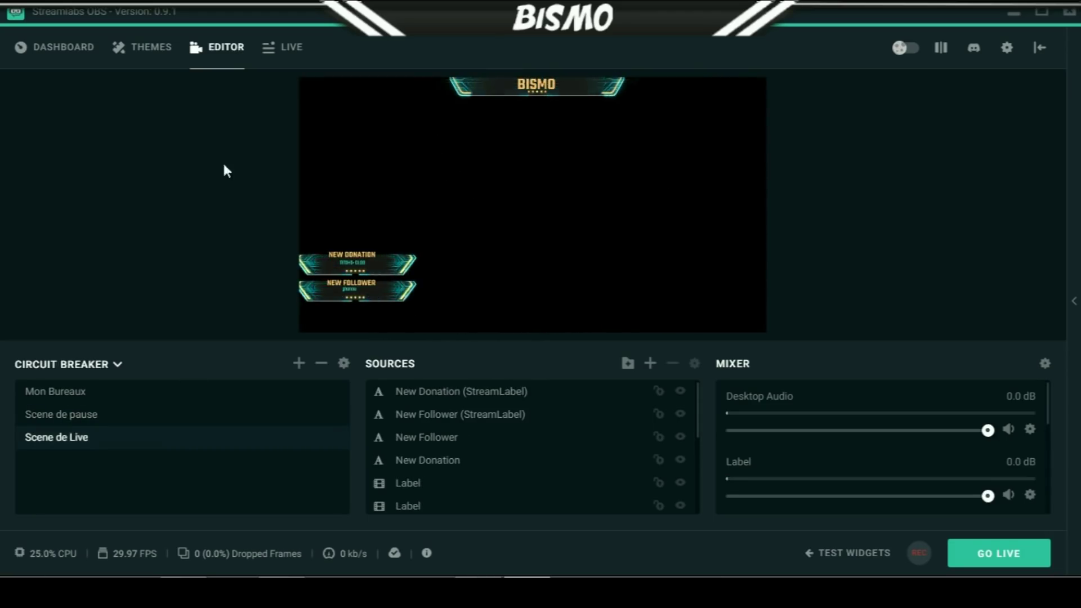
click(158, 48)
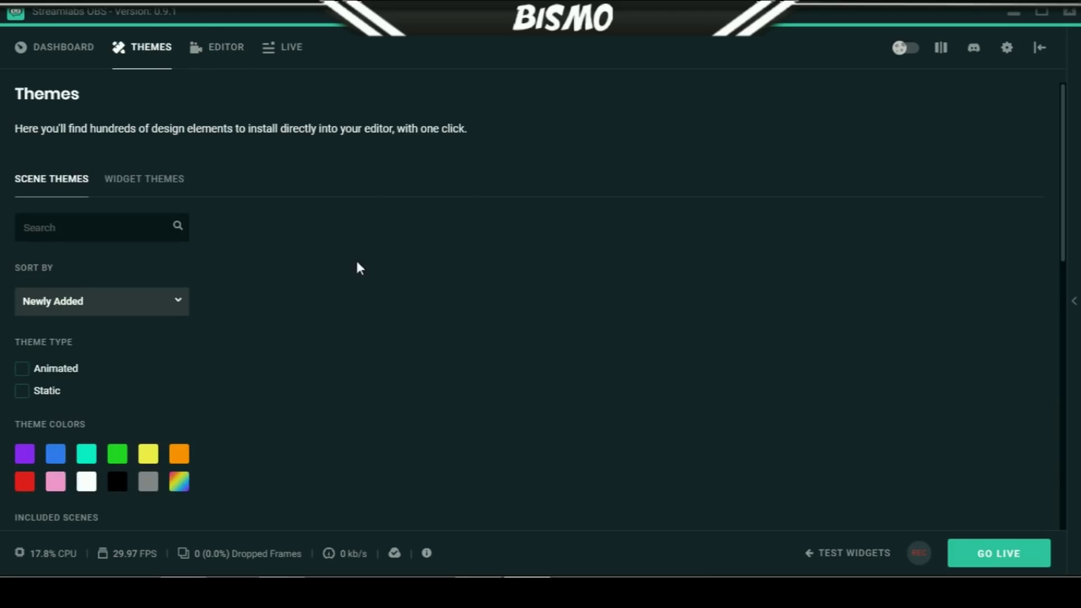
scroll(366, 329, down, 2)
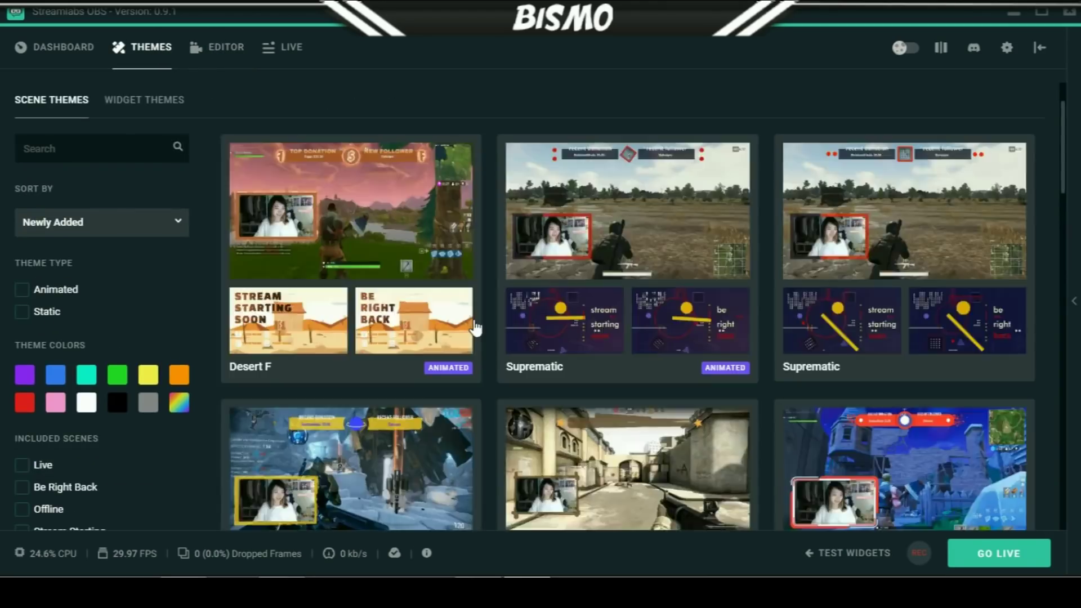
scroll(51, 404, down, 10)
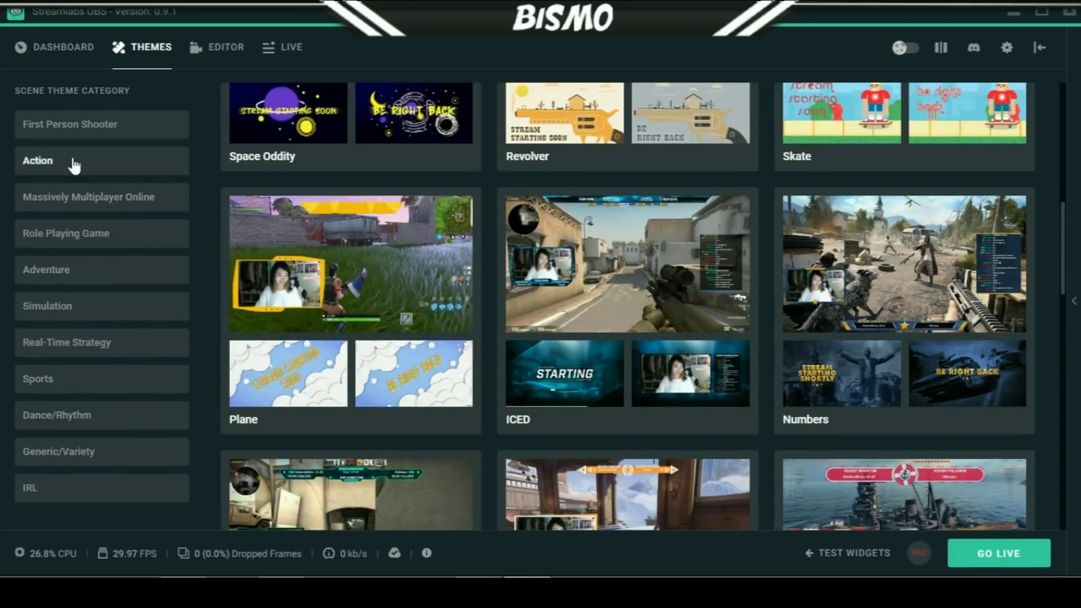
Step: Browse the scene themes in the Action category and then in the Adventure category
click(74, 165)
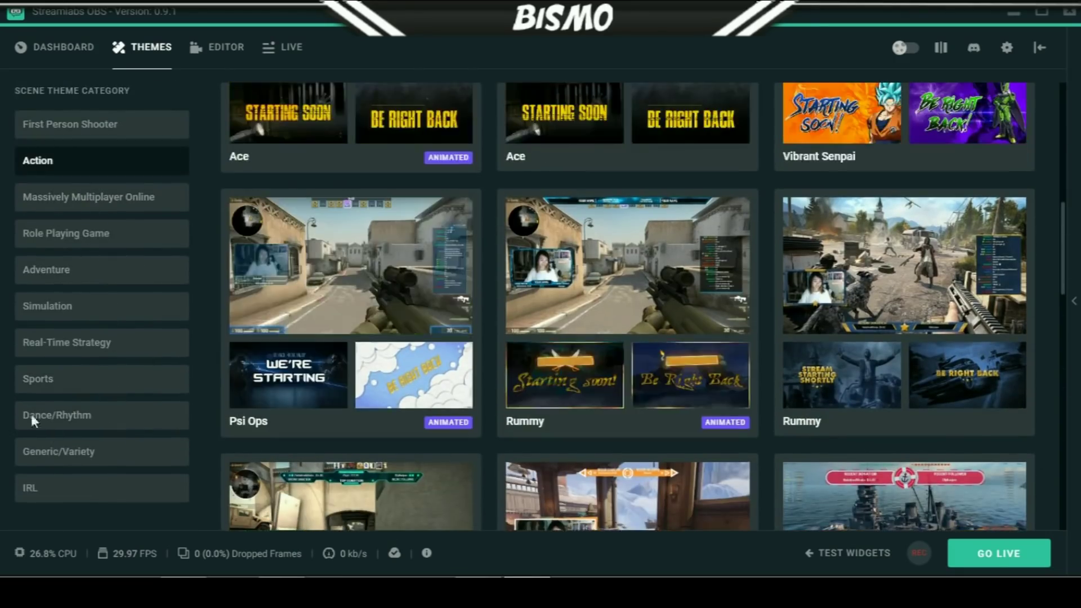
click(88, 276)
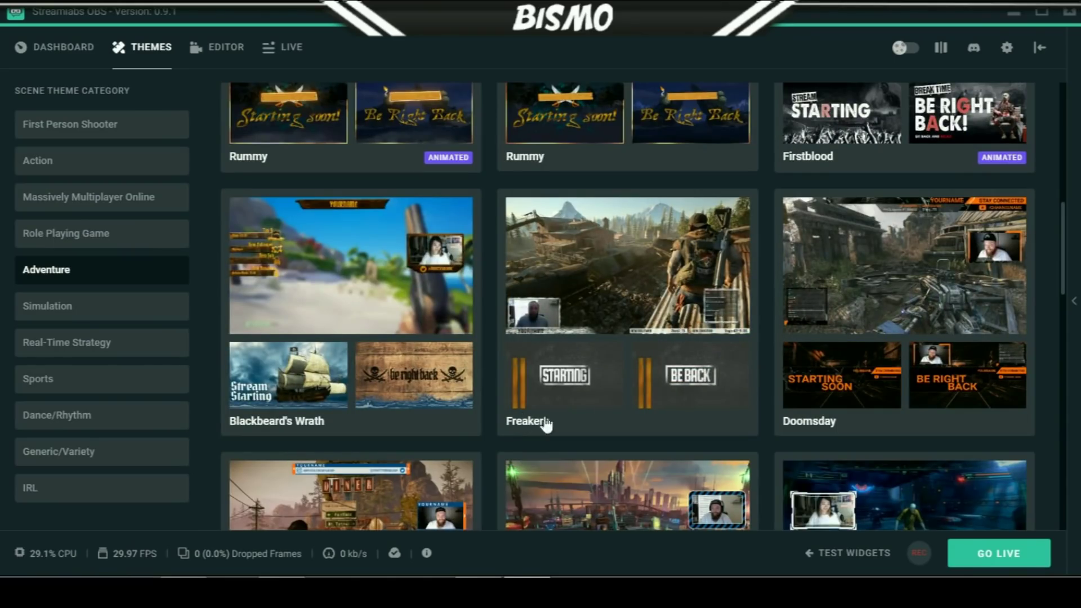
scroll(636, 416, down, 1)
scroll(633, 415, up, 1)
scroll(649, 403, up, 3)
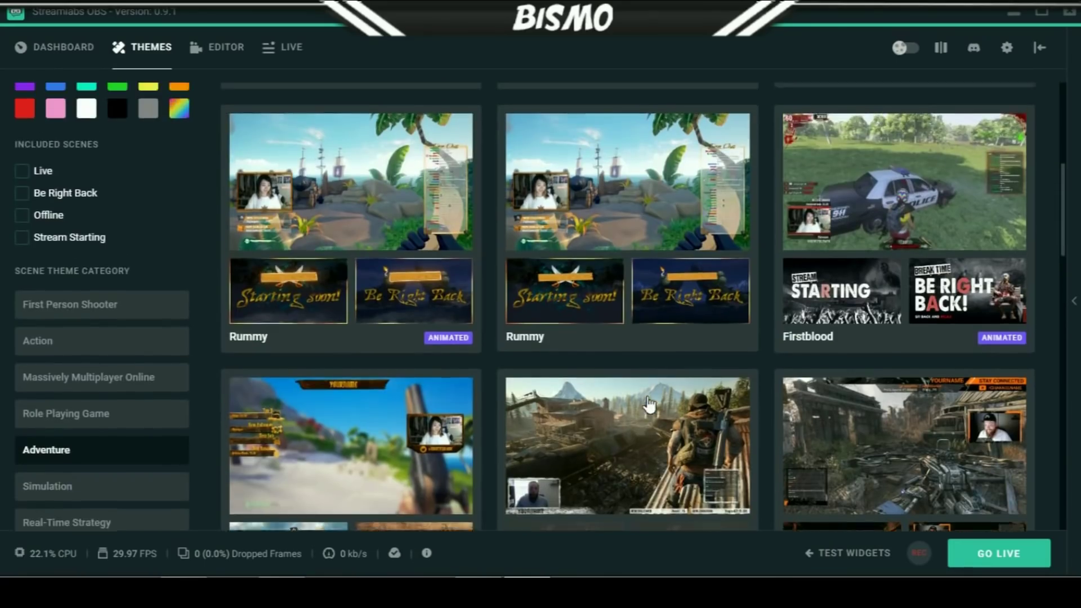
scroll(649, 403, up, 1)
scroll(60, 378, down, 3)
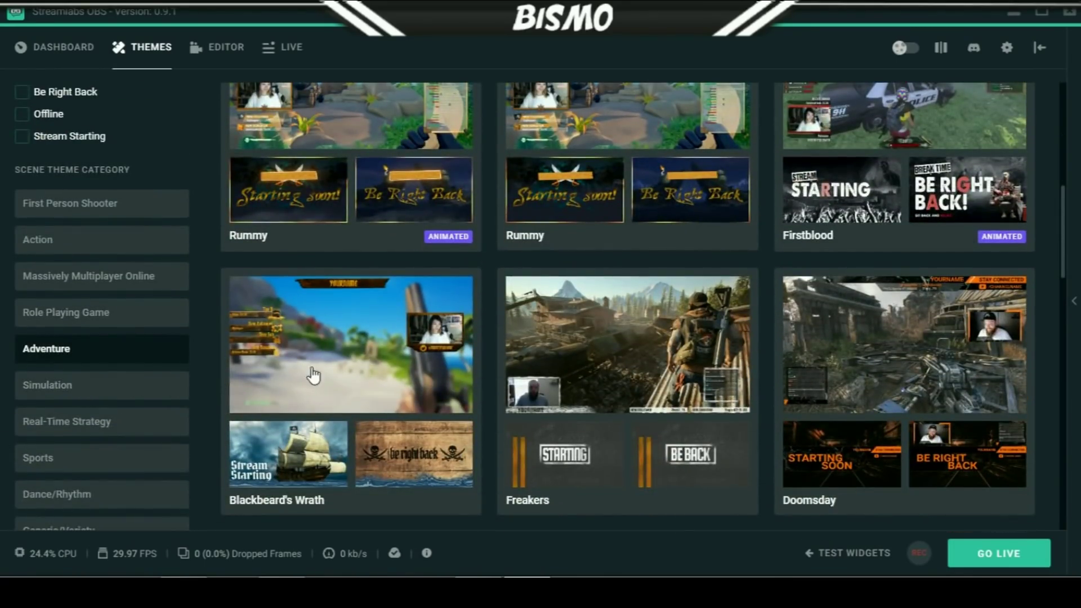
scroll(50, 385, down, 1)
Step: Filter the scene themes by the Sports category and look through the designs offered
click(73, 386)
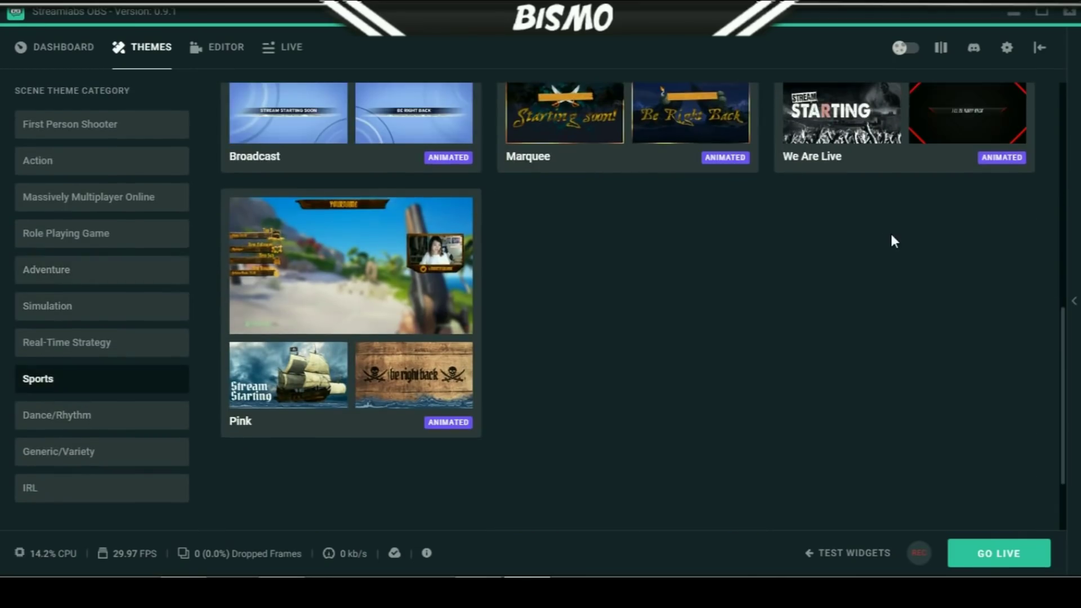
scroll(870, 248, up, 8)
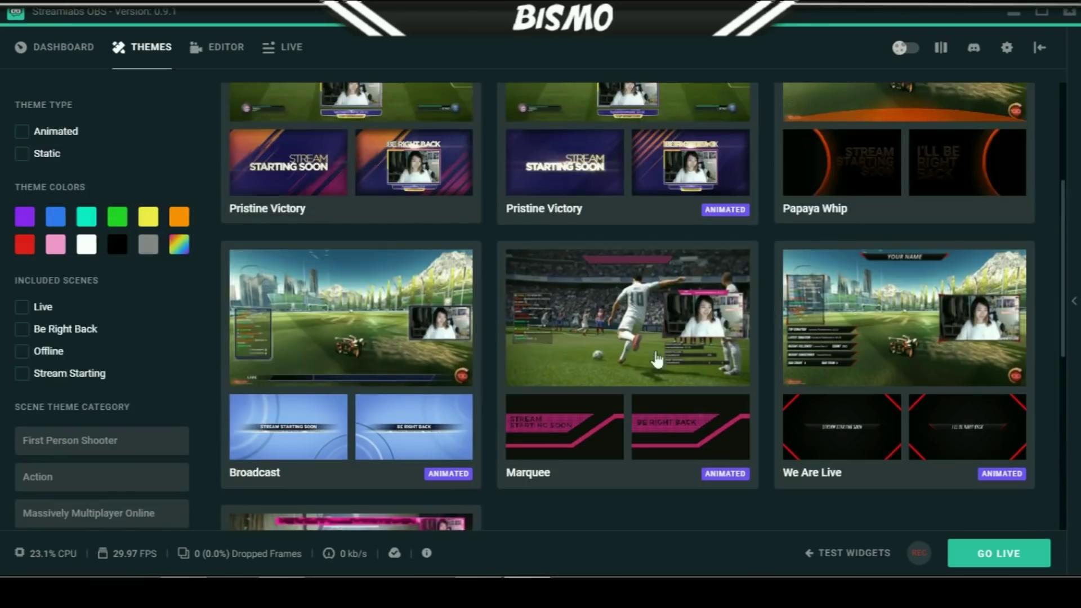
scroll(729, 334, down, 1)
scroll(559, 270, up, 2)
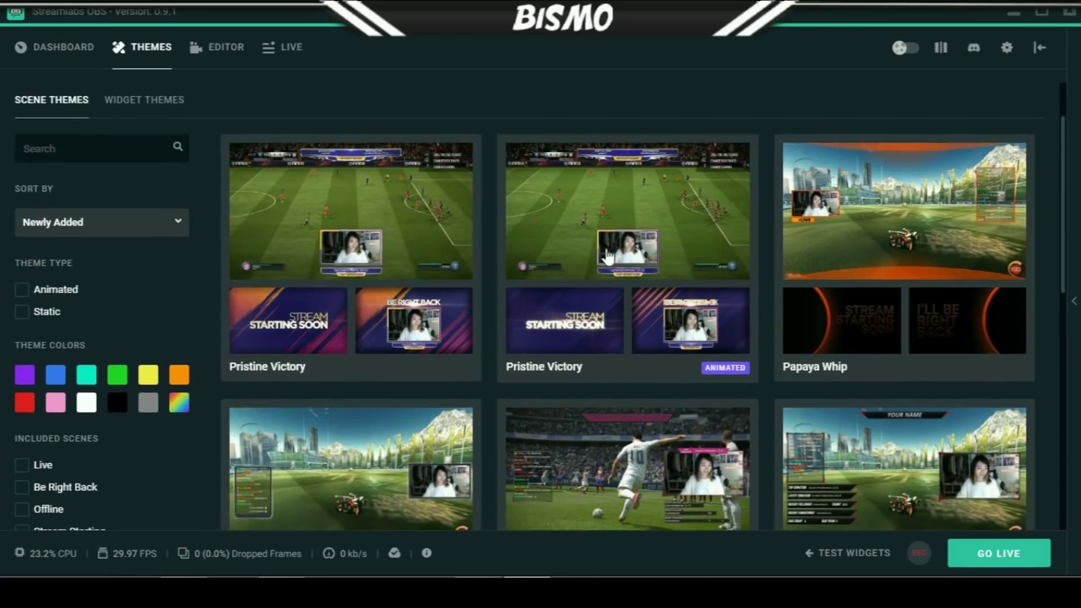
scroll(69, 405, down, 5)
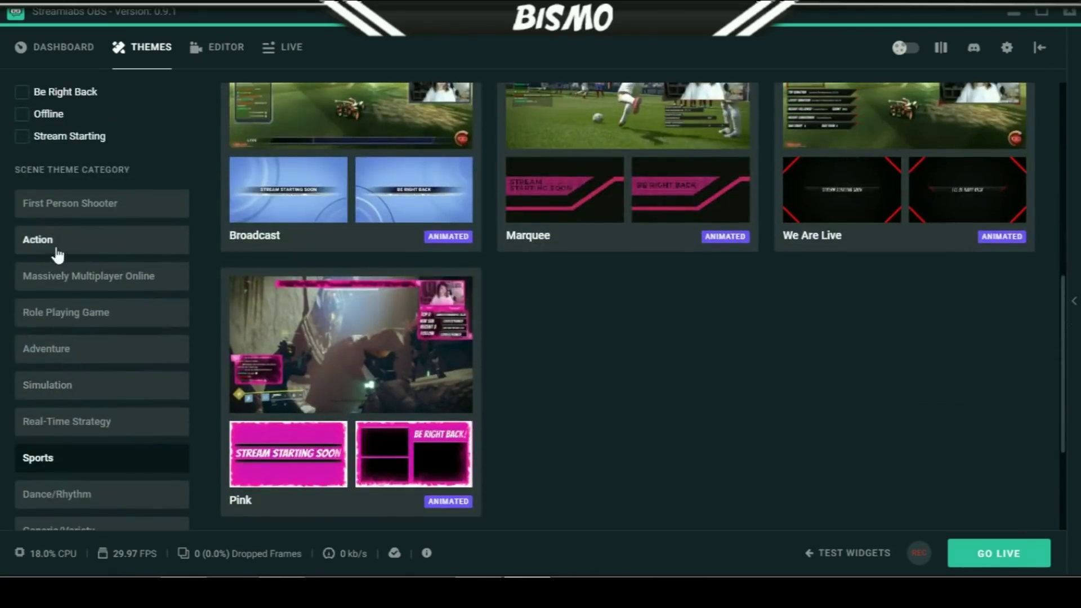
Step: Filter the scene themes by the Action category and install the ICED overlay
click(24, 246)
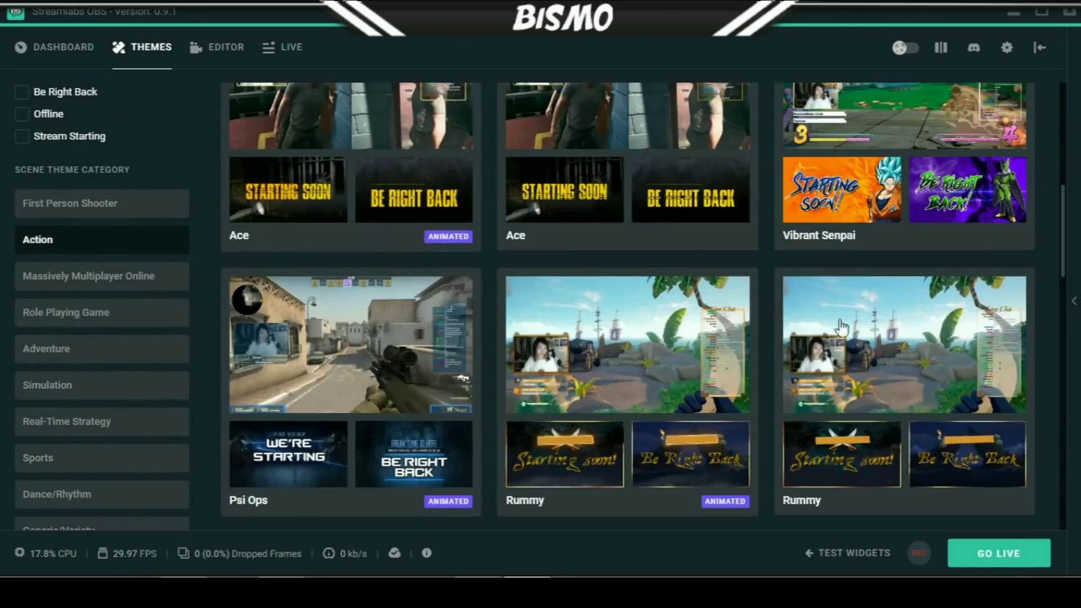
scroll(777, 332, up, 3)
scroll(813, 292, up, 4)
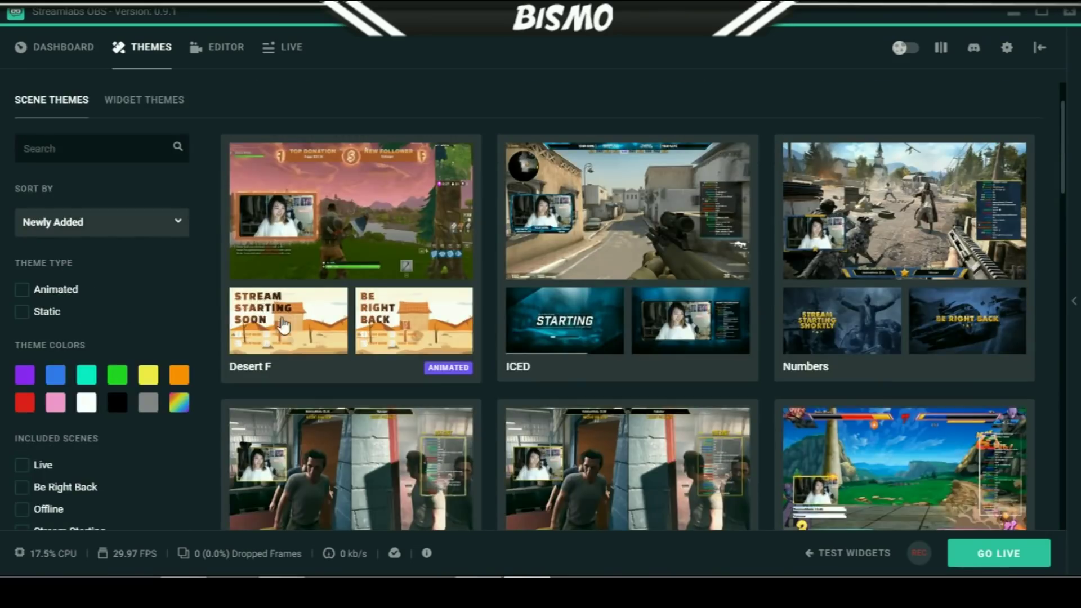
click(698, 315)
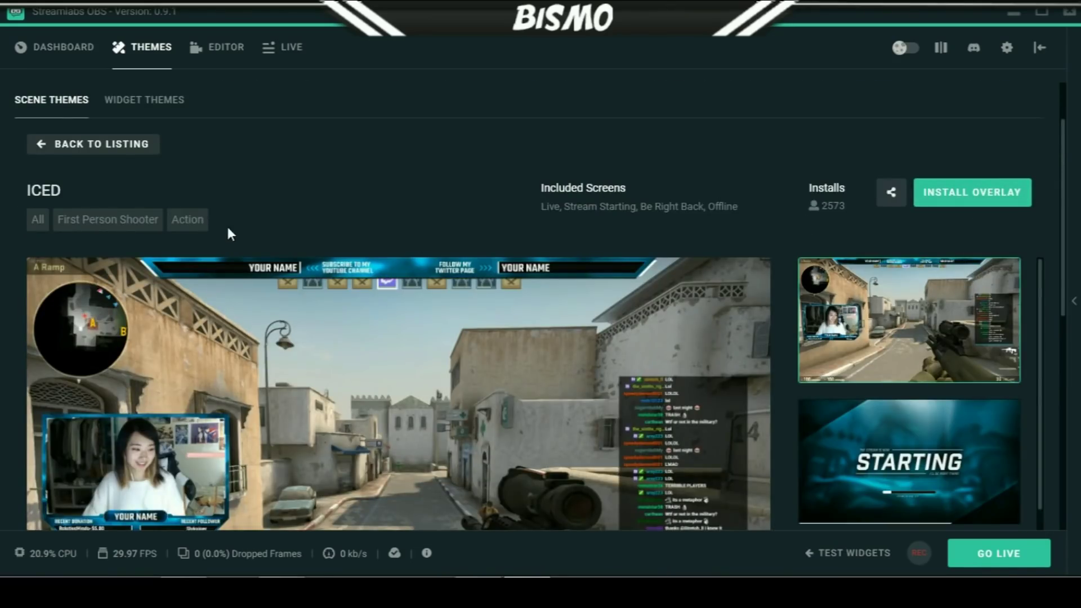
scroll(506, 292, down, 2)
scroll(878, 141, up, 2)
click(994, 197)
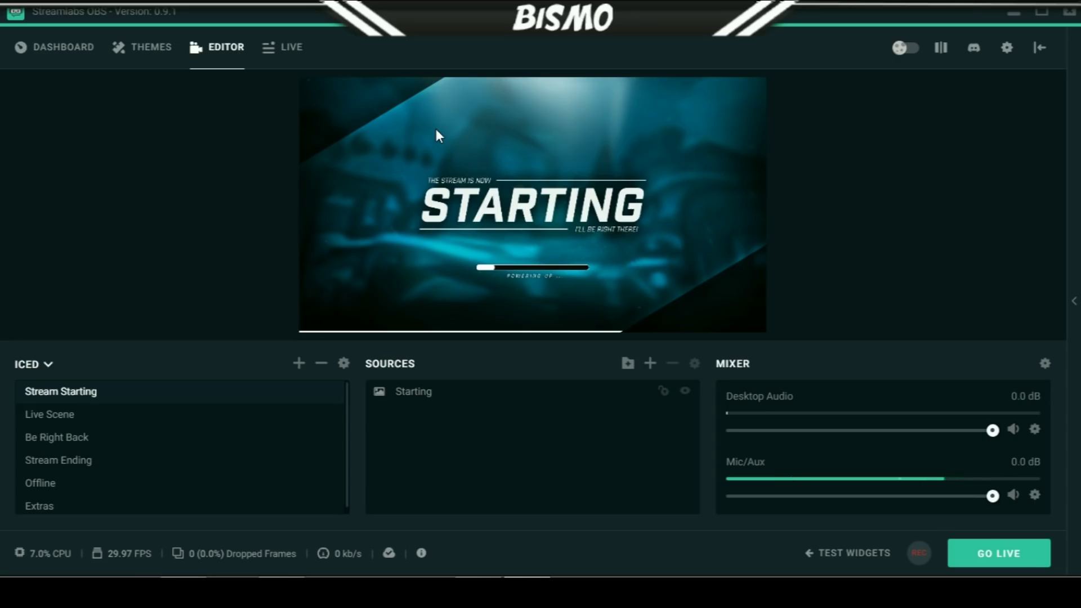
Step: Preview the ICED collection's Live Scene, Be Right Back and Stream Ending scenes, ending on Live Scene
click(56, 414)
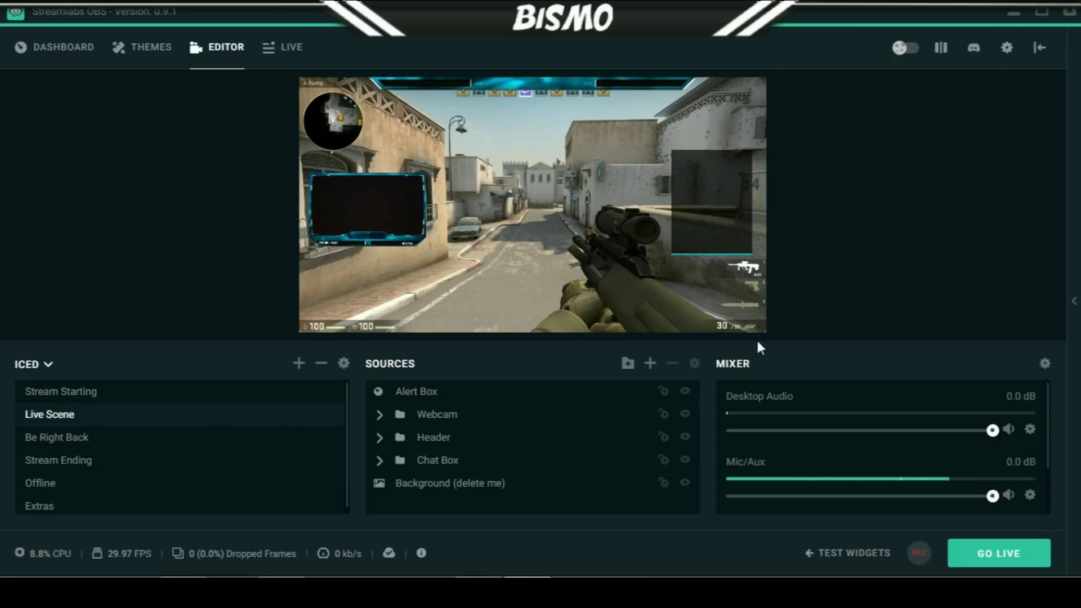
click(100, 442)
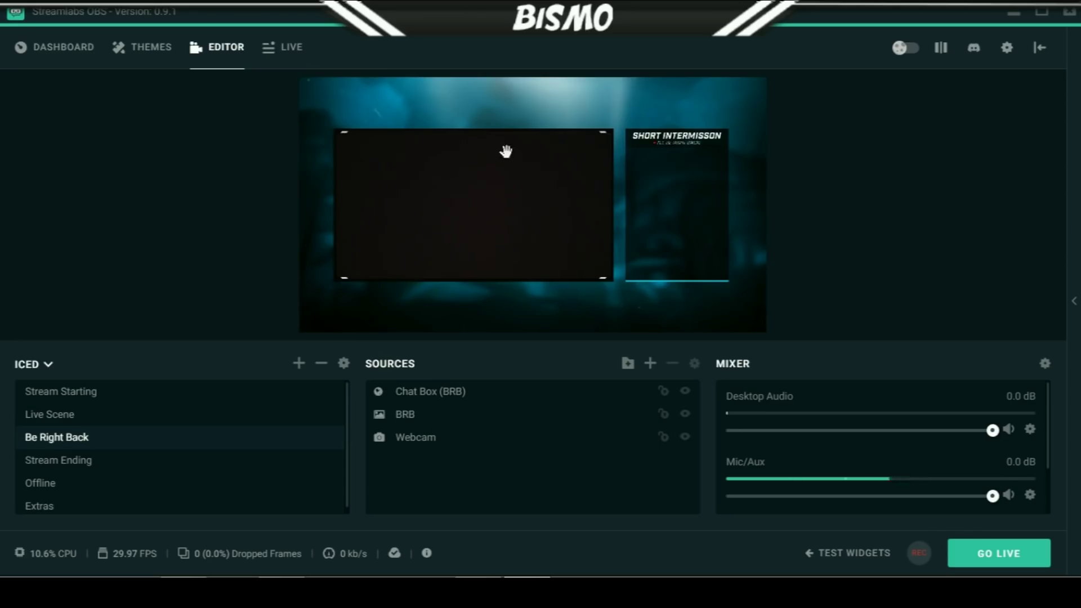
click(86, 466)
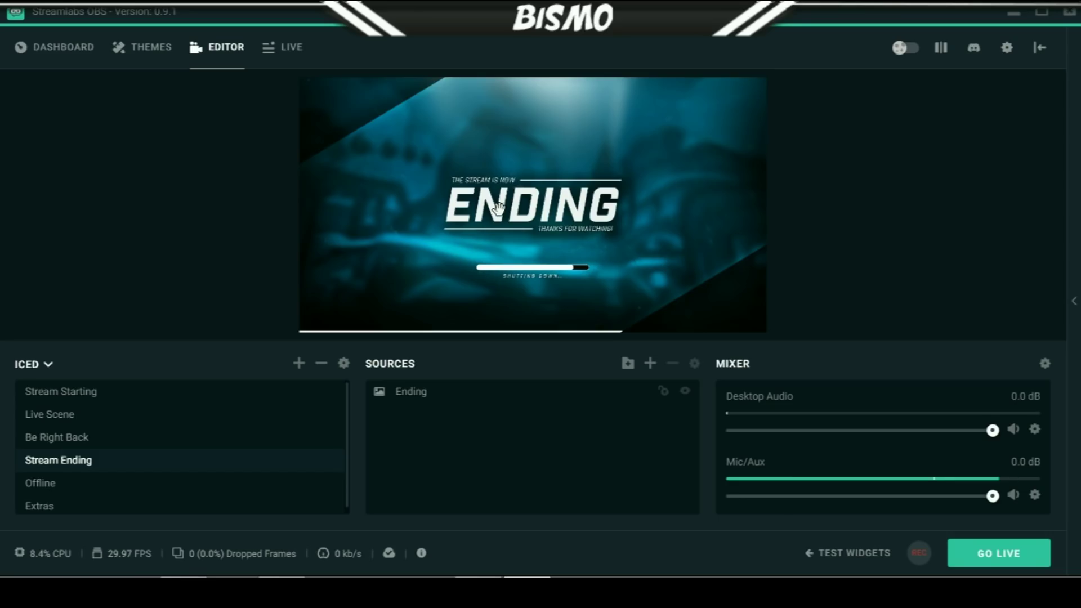
click(157, 440)
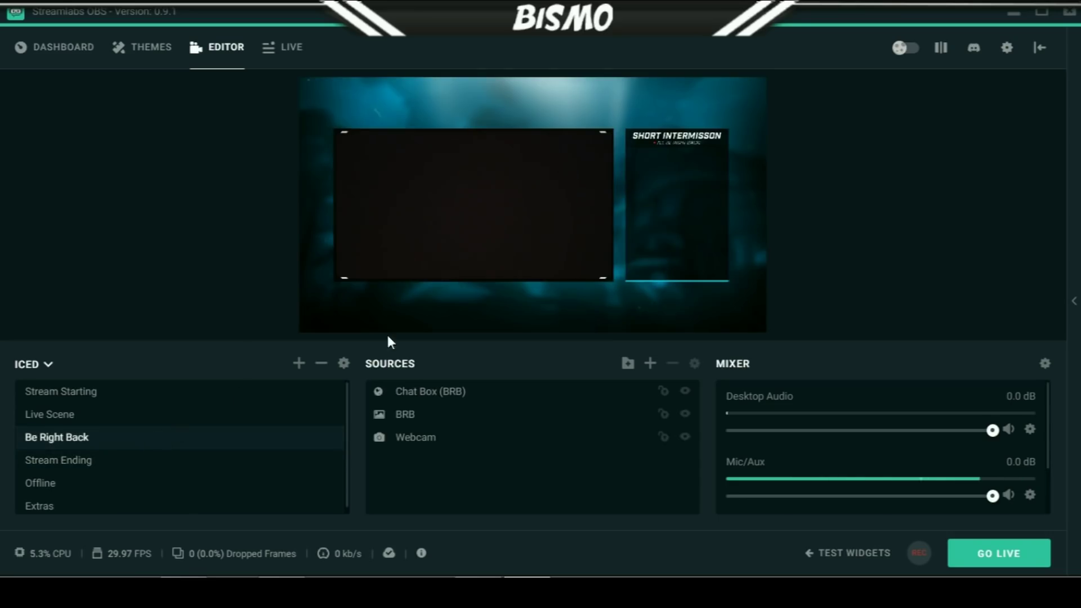
click(182, 417)
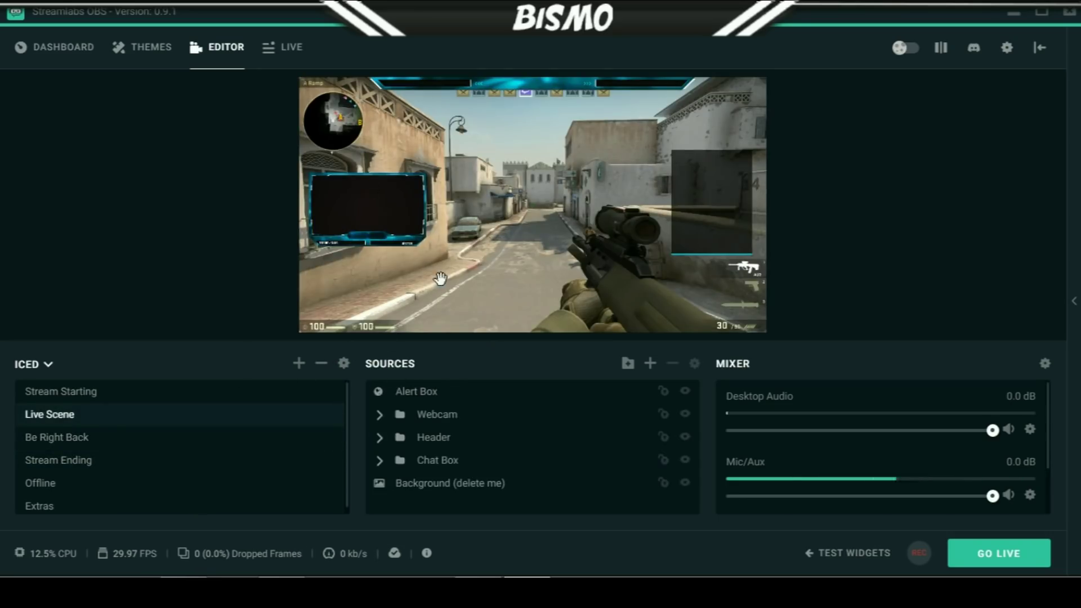
Step: Nudge the webcam frame slightly downward in the Live Scene and deselect it
click(370, 223)
mouse_move(357, 212)
mouse_down()
mouse_move(549, 308)
mouse_move(516, 232)
mouse_move(369, 201)
mouse_move(359, 213)
mouse_up()
click(182, 200)
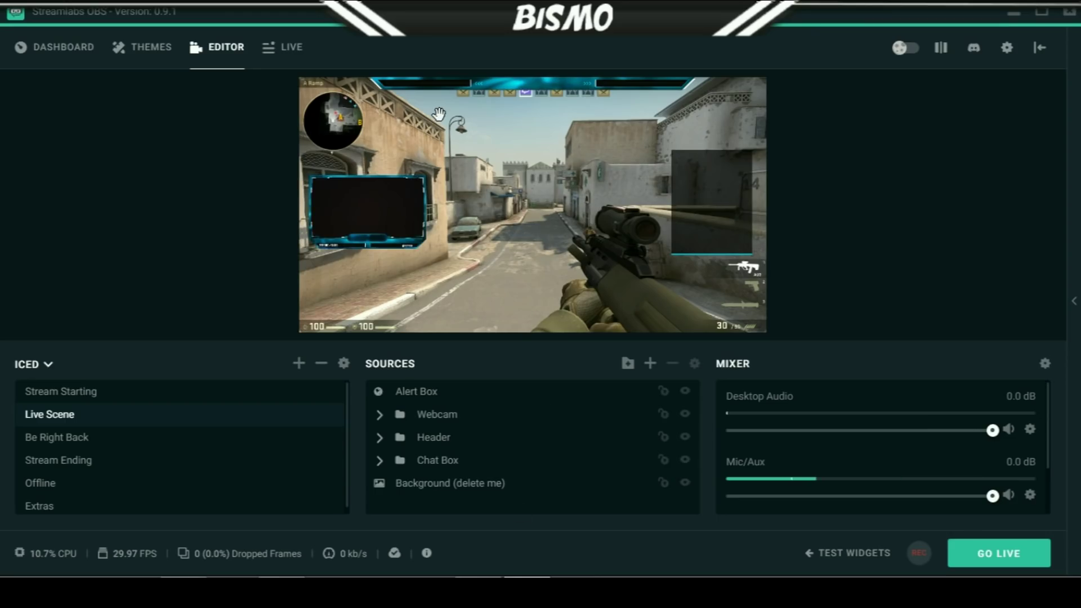
Step: Examine the live view's recent events and its live actions for the Spin Wheel and Credits
click(283, 47)
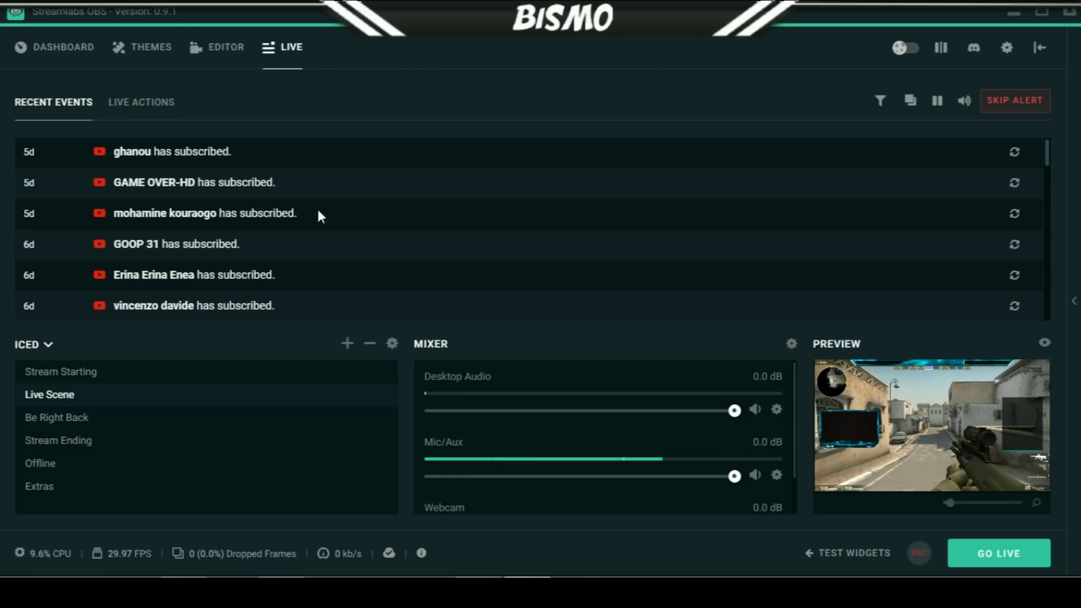
drag(1047, 151, 1079, 140)
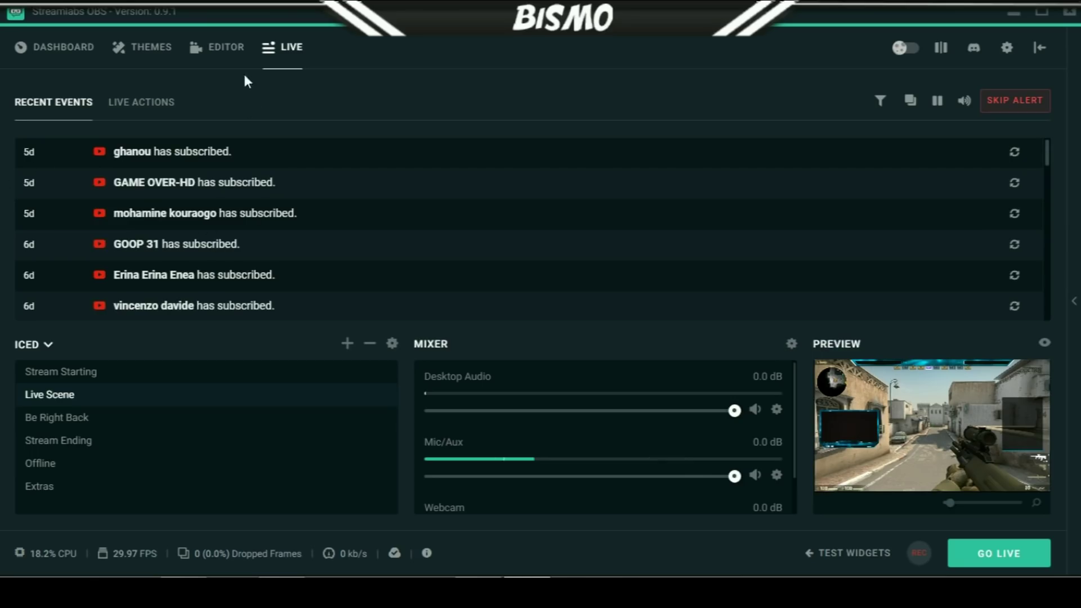
click(153, 103)
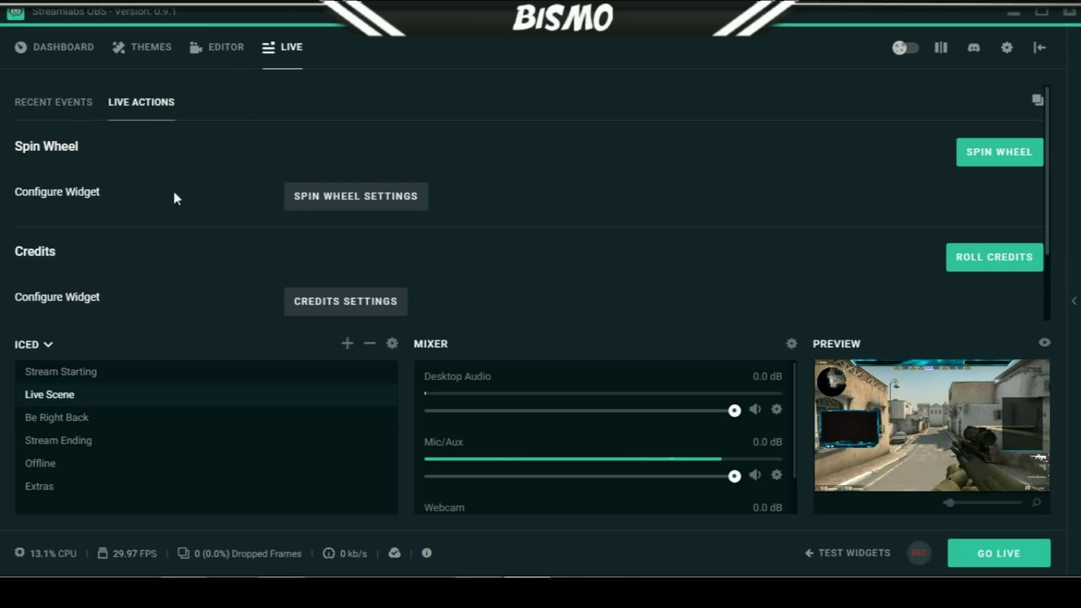
click(54, 102)
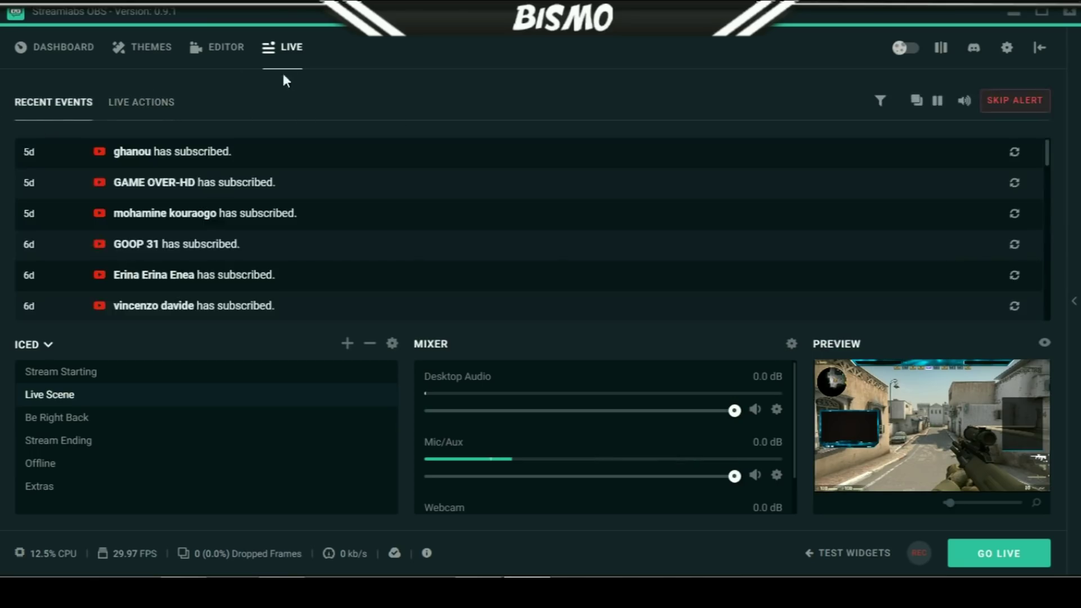
Step: Return to the scene editor and switch the interface's day/night mode over and back again
click(222, 51)
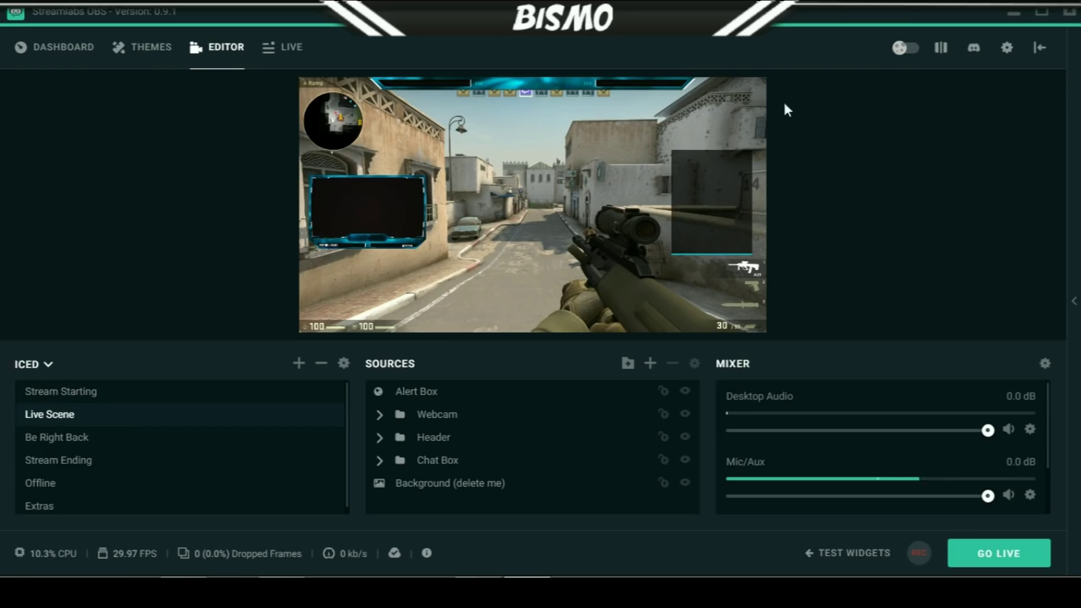
click(904, 47)
click(904, 47)
Step: View the account dashboard's statistics and open the Alert Box widget settings
click(24, 49)
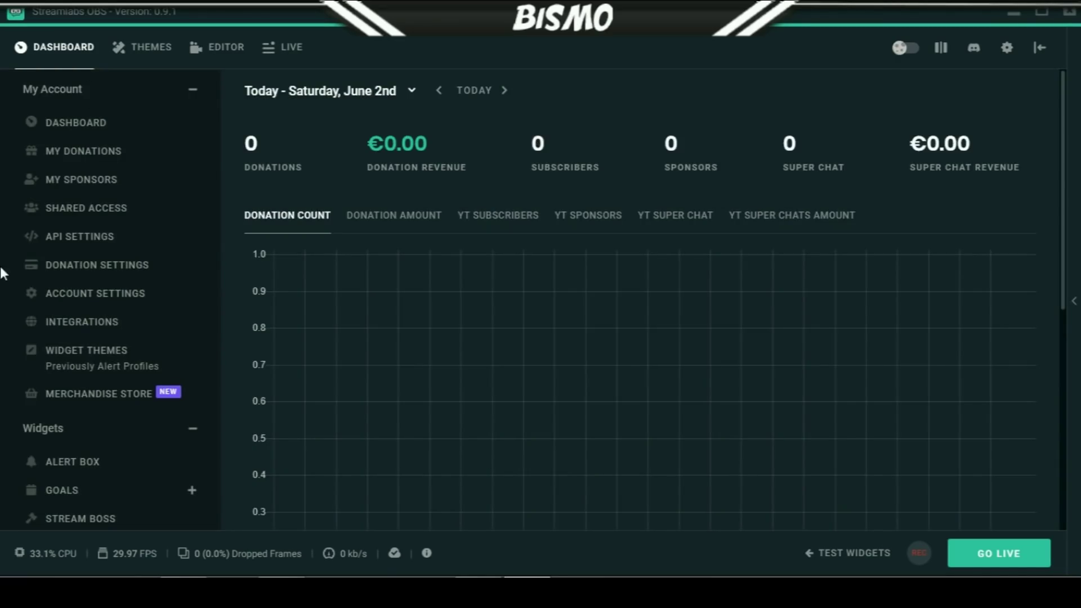
click(101, 124)
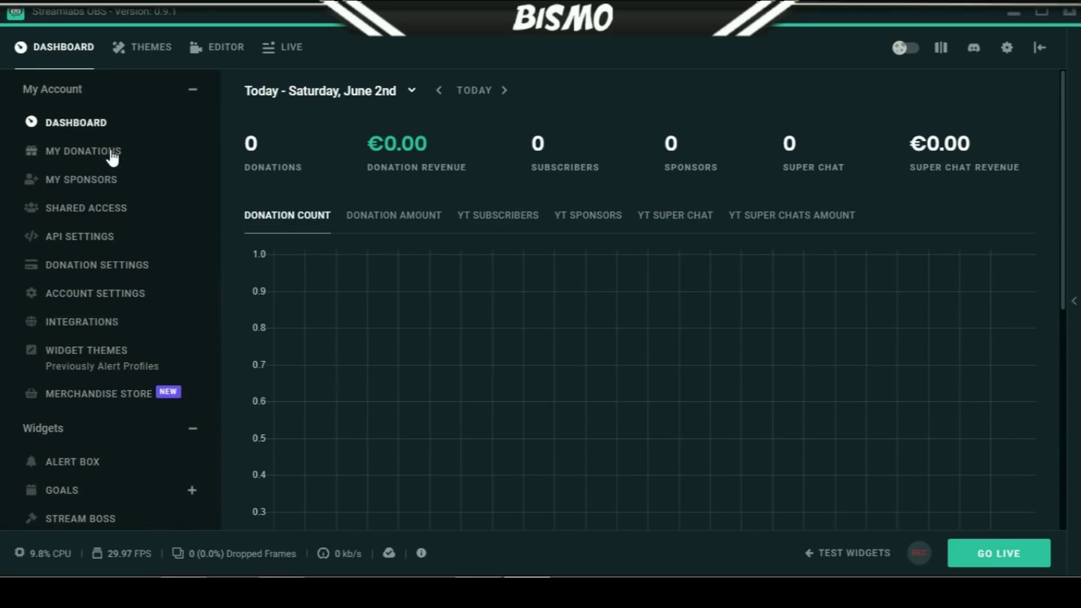
click(80, 474)
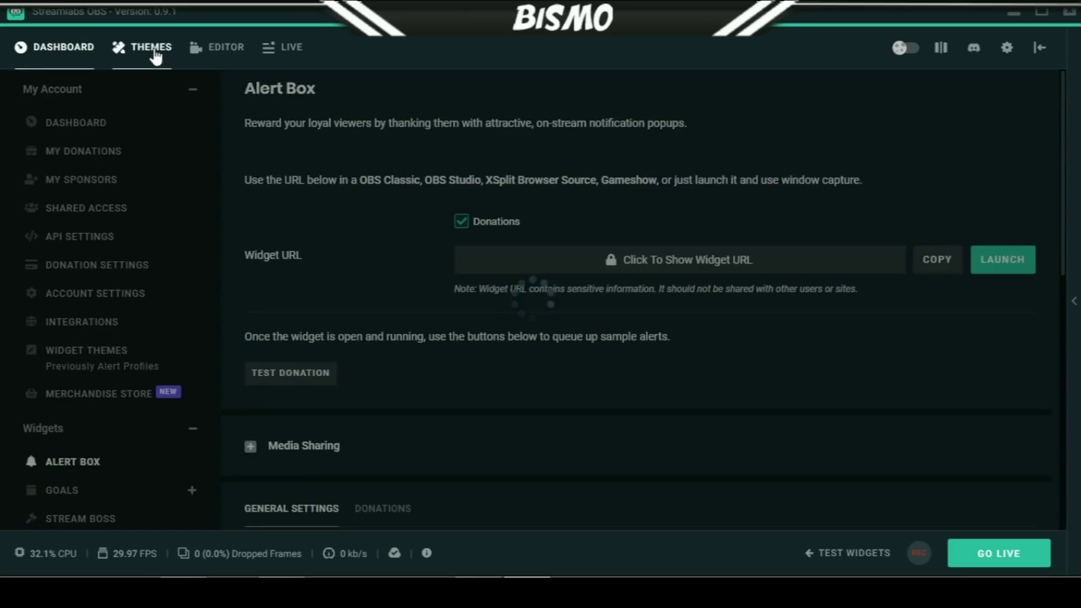
Step: Skim the widget themes in the theme library and return to the scene themes
click(142, 47)
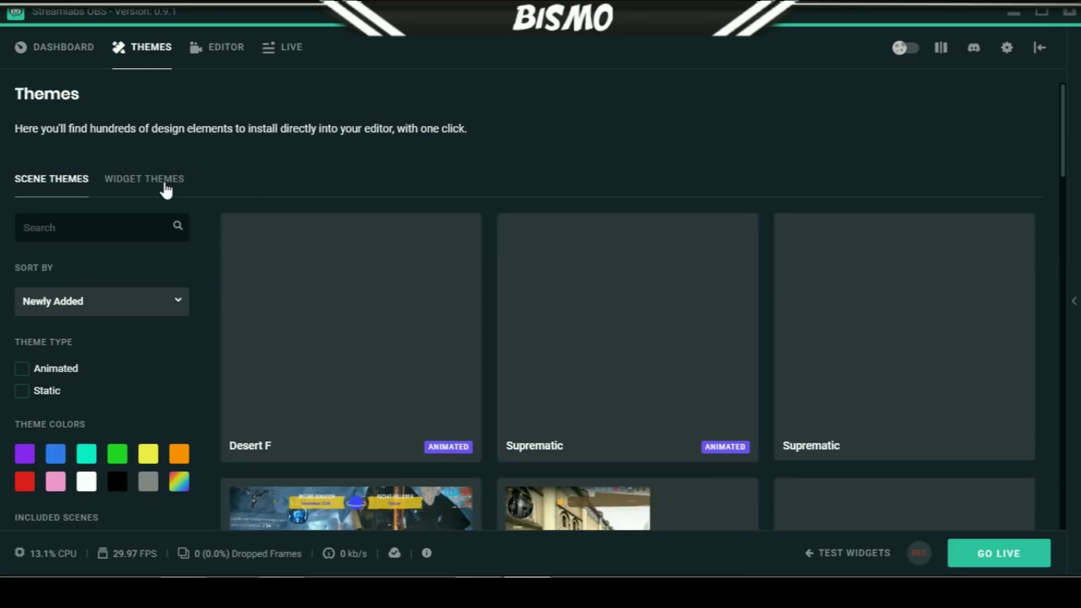
click(158, 180)
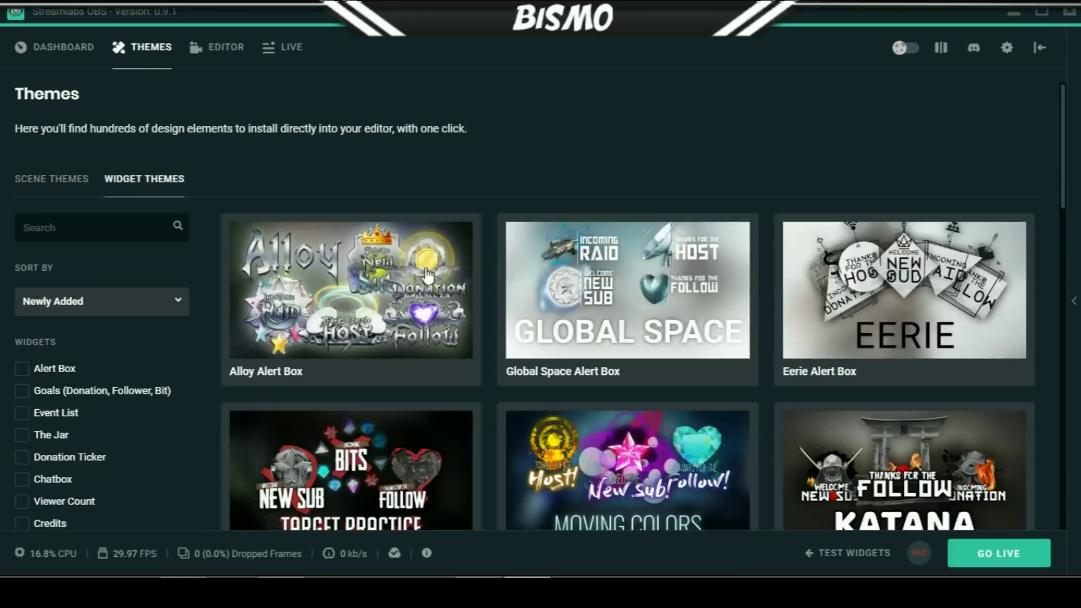
scroll(647, 324, down, 3)
scroll(646, 323, up, 3)
click(53, 188)
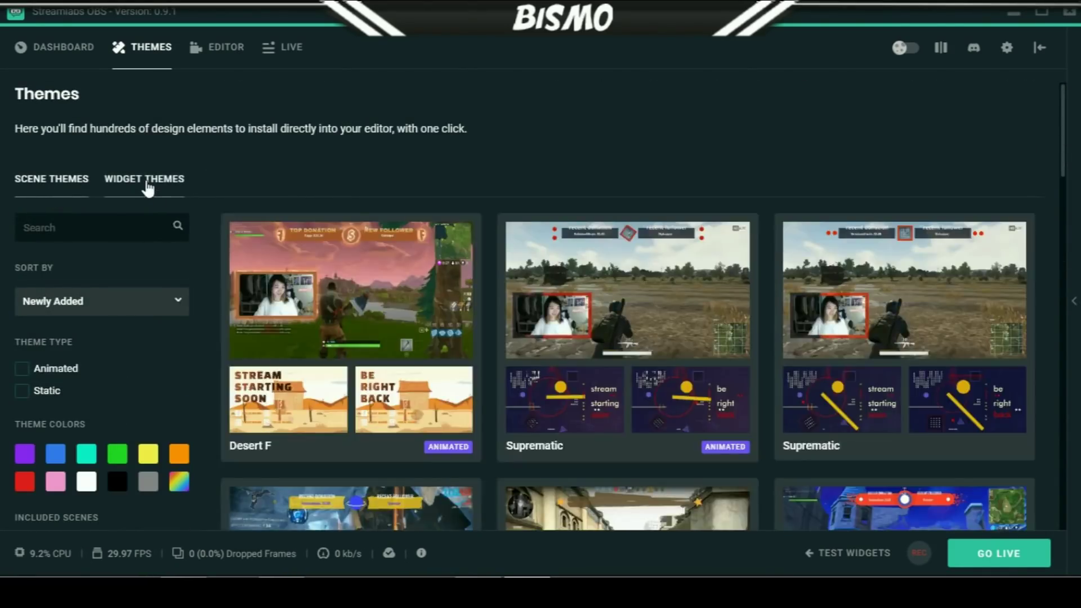
Step: Browse the widget themes down to the end of page 2
click(148, 189)
scroll(563, 225, down, 5)
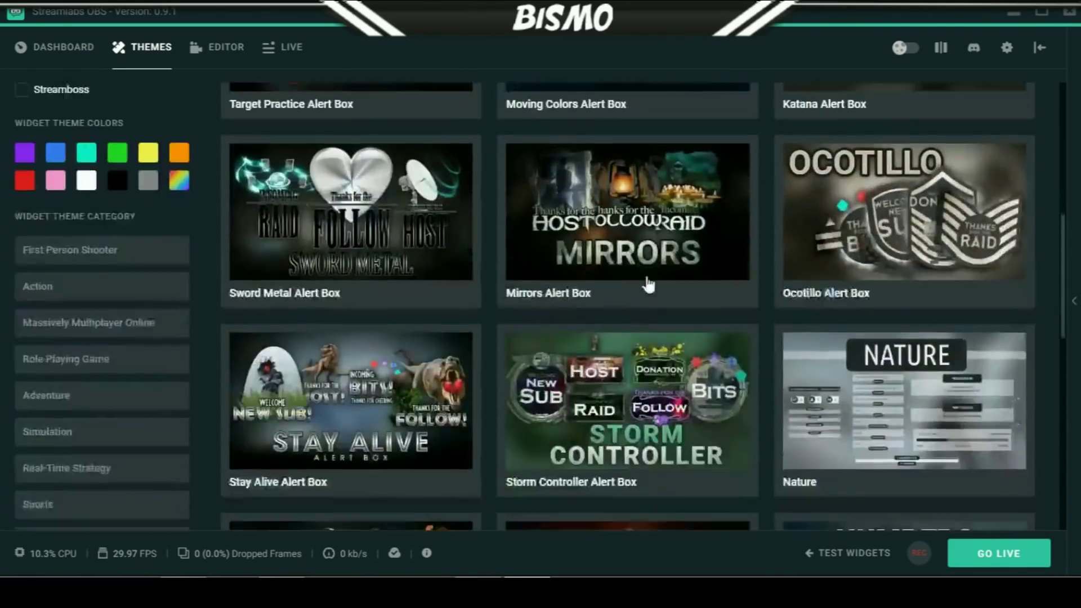
scroll(648, 286, down, 5)
scroll(675, 293, down, 5)
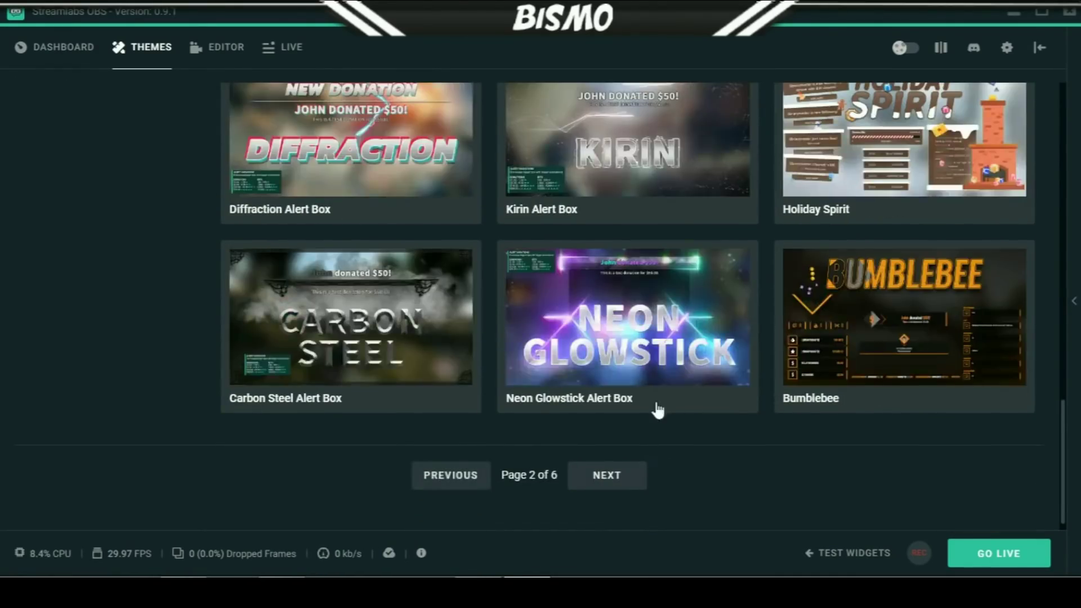
Step: Filter the widget themes by the Action category and look through the first page of themes
scroll(653, 406, up, 15)
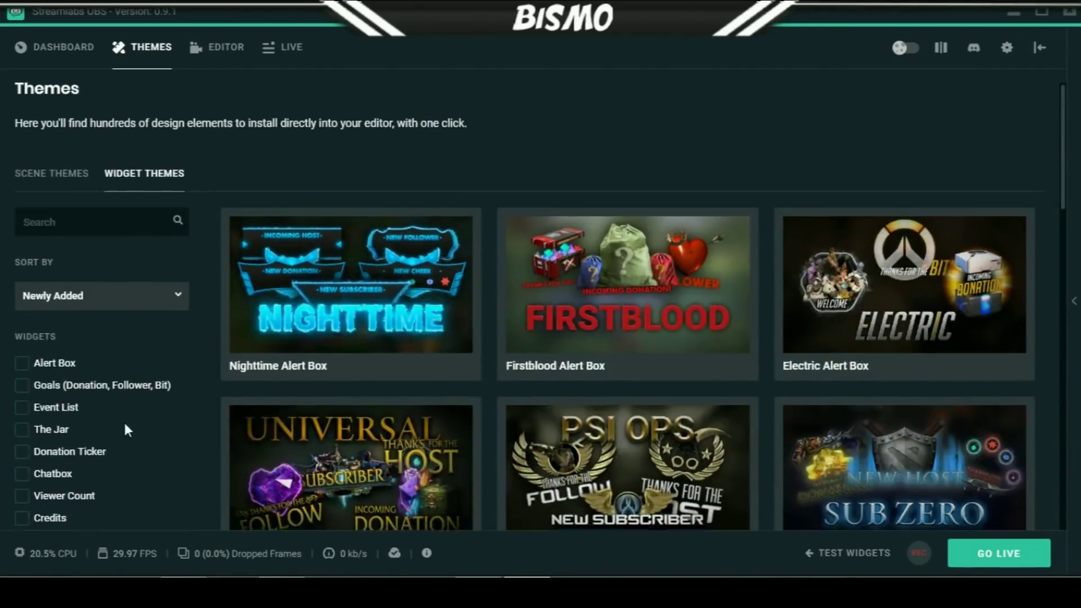
scroll(126, 425, down, 8)
click(104, 268)
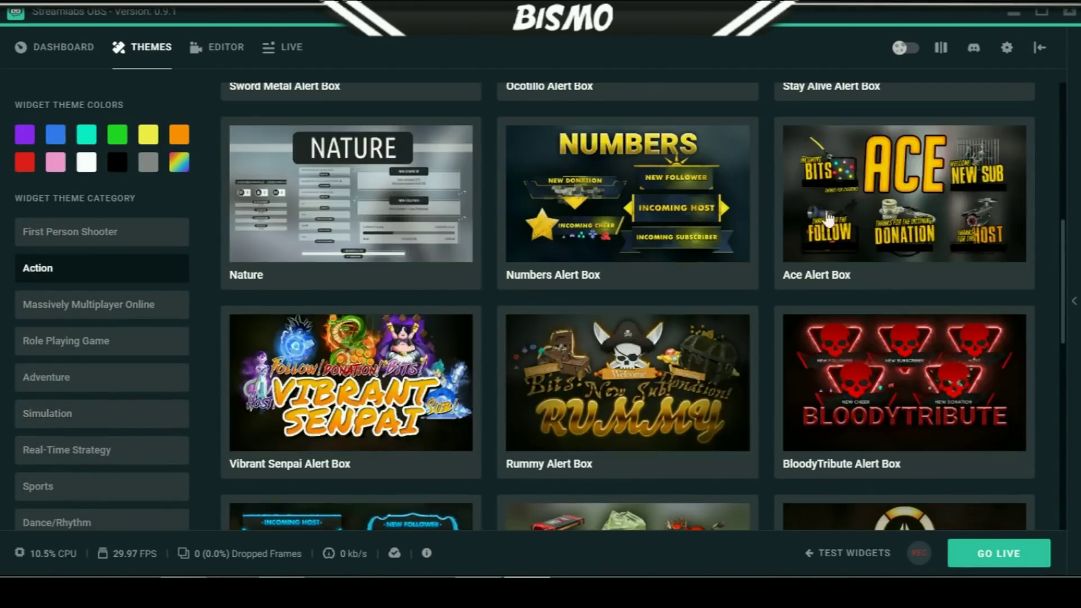
scroll(532, 293, down, 6)
scroll(754, 343, down, 5)
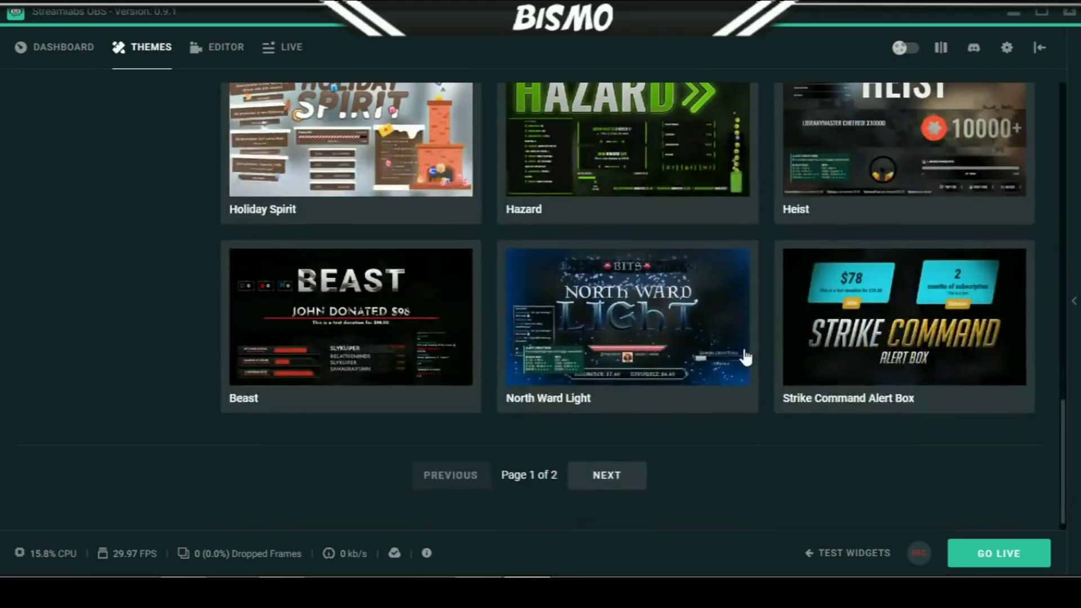
Step: Examine the Action widget themes on page 2
click(620, 475)
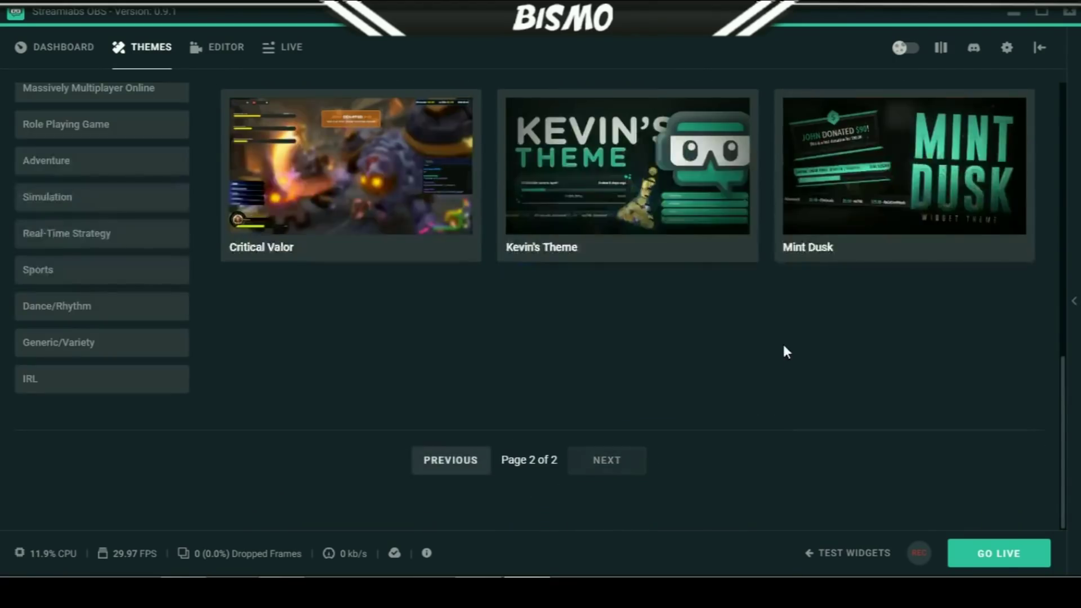
scroll(701, 318, up, 5)
scroll(707, 323, up, 5)
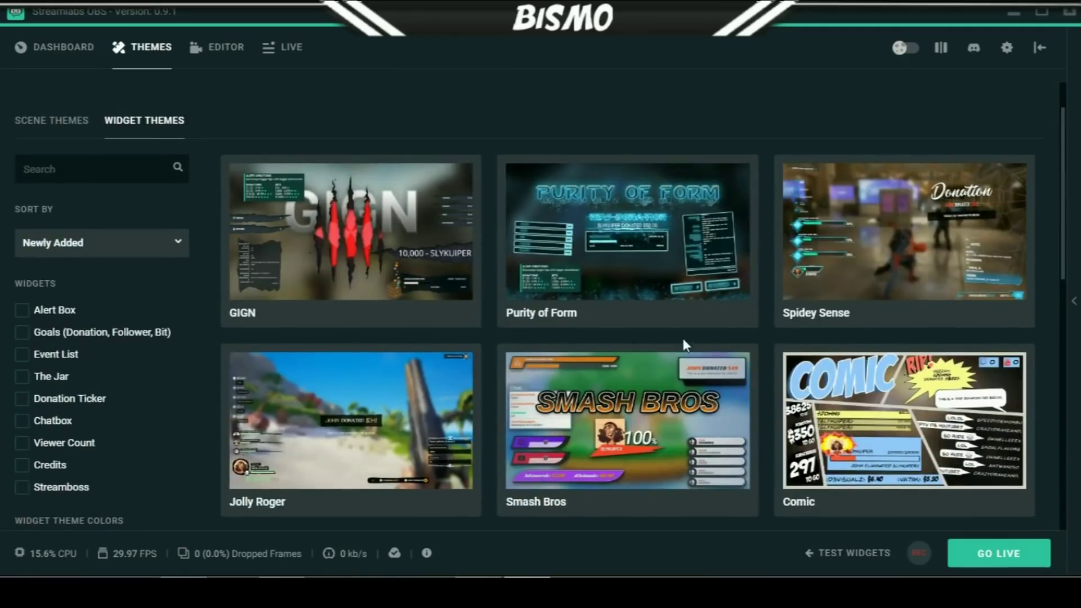
scroll(802, 338, down, 3)
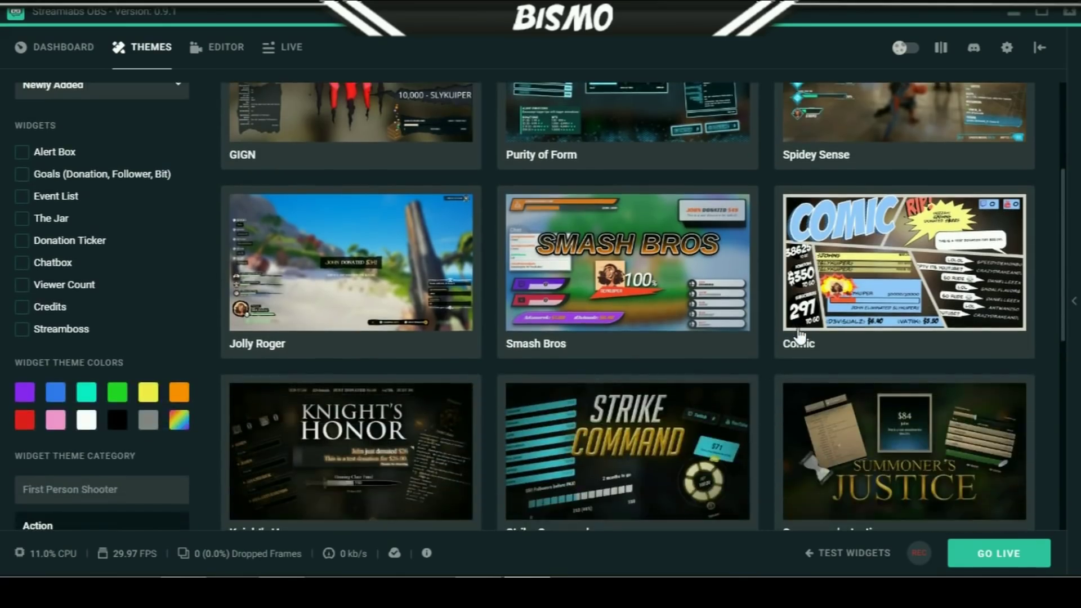
scroll(787, 338, up, 4)
scroll(653, 417, down, 7)
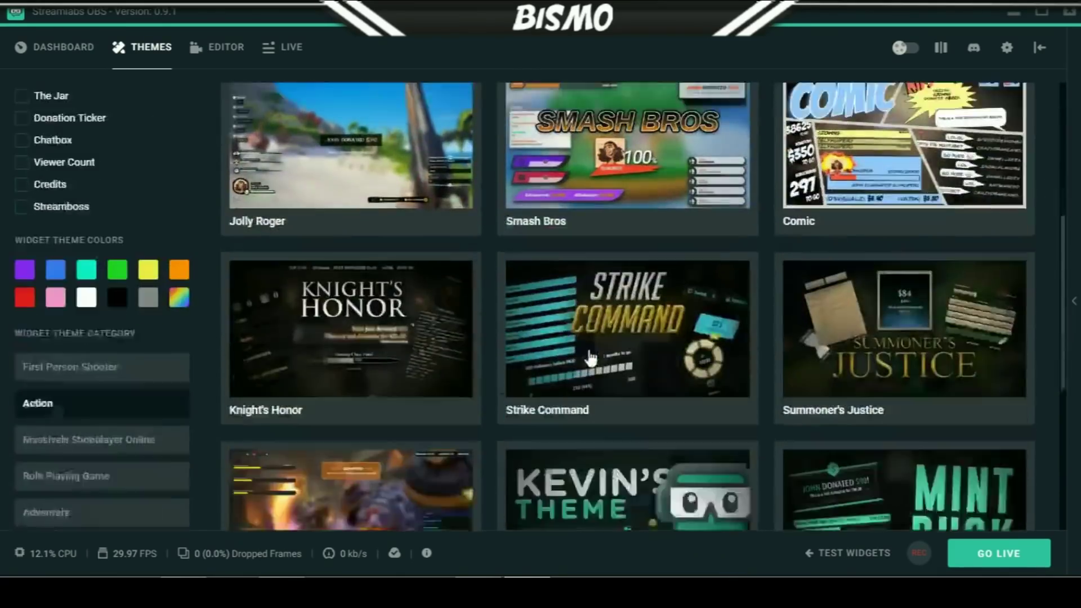
scroll(648, 438, down, 4)
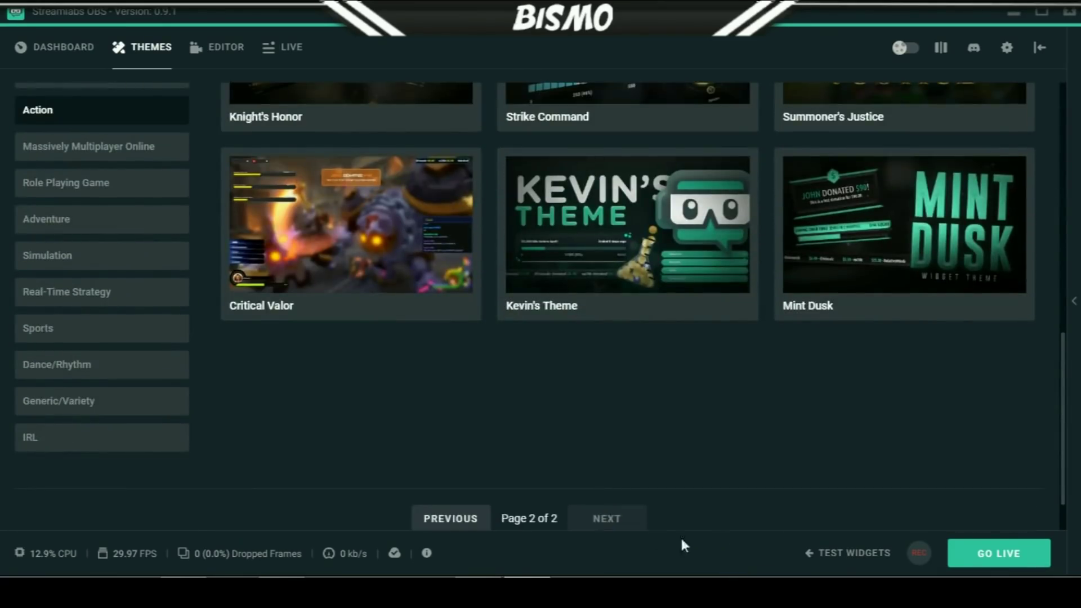
scroll(562, 405, up, 8)
Step: Return to the scene editor, show the test widgets and trigger a test donation alert
click(235, 61)
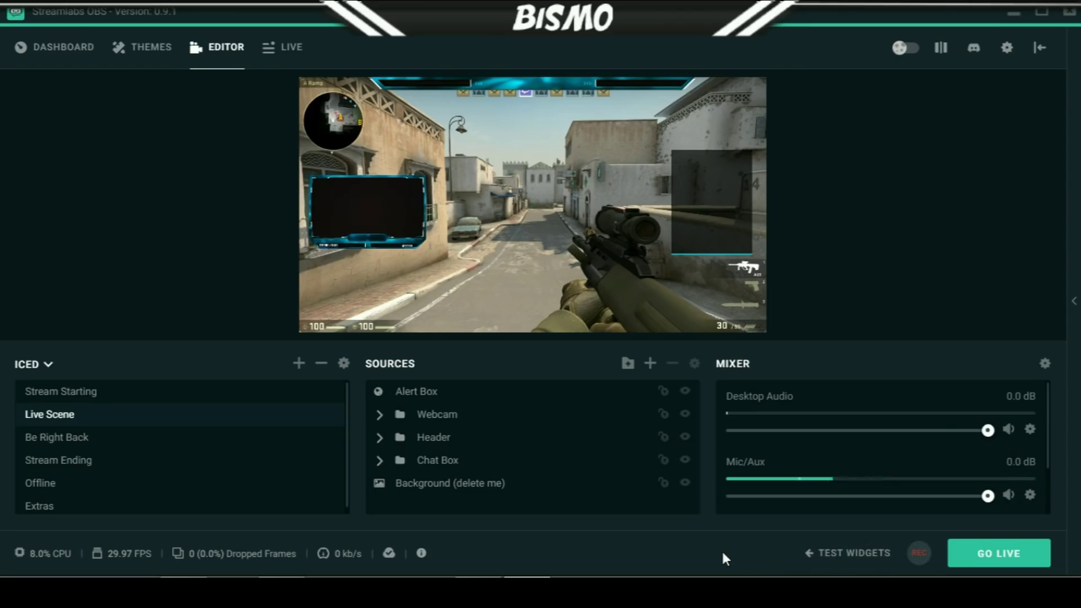
click(820, 554)
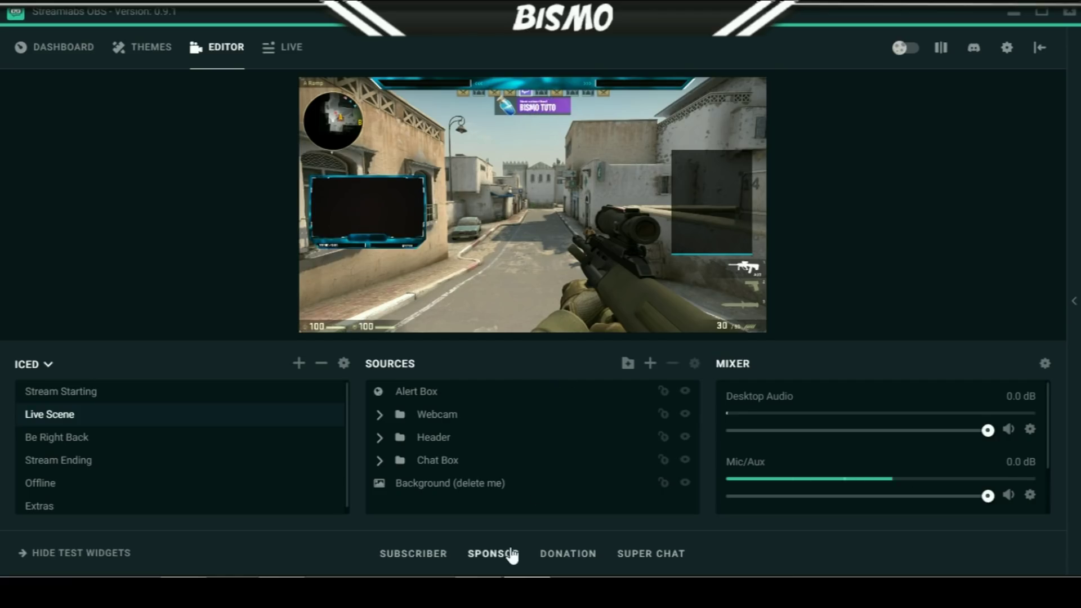
click(558, 554)
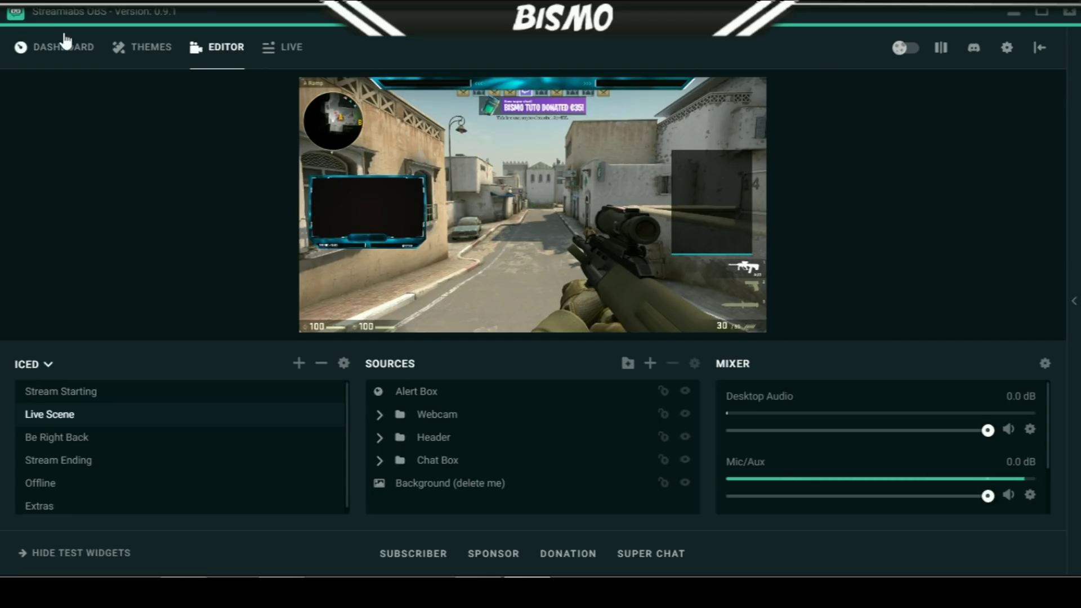
Step: Revisit the account dashboard and check the option for adding a source to the Live Scene
click(66, 48)
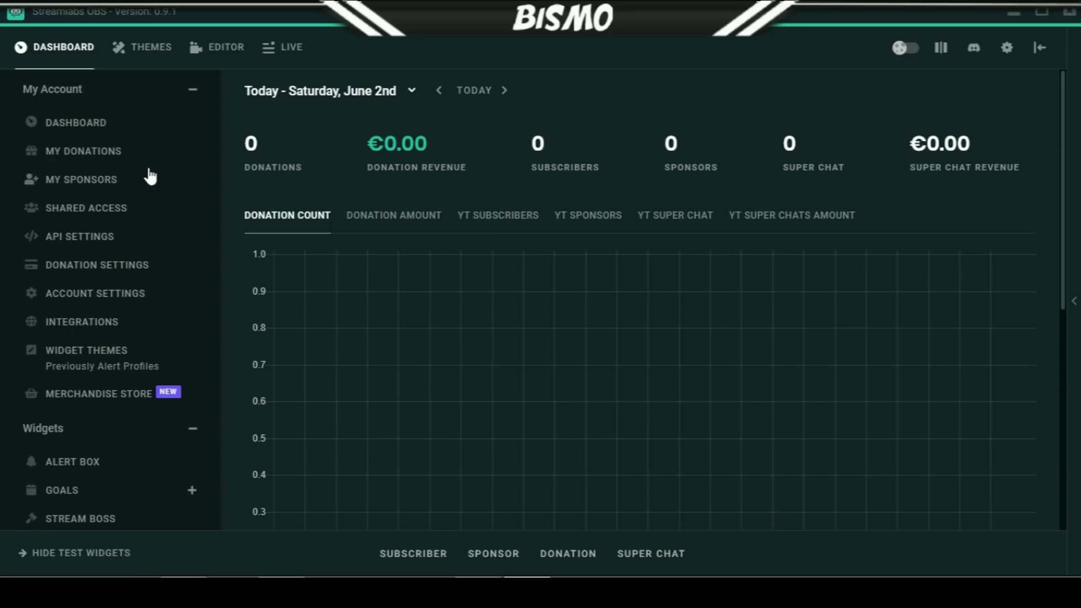
click(142, 47)
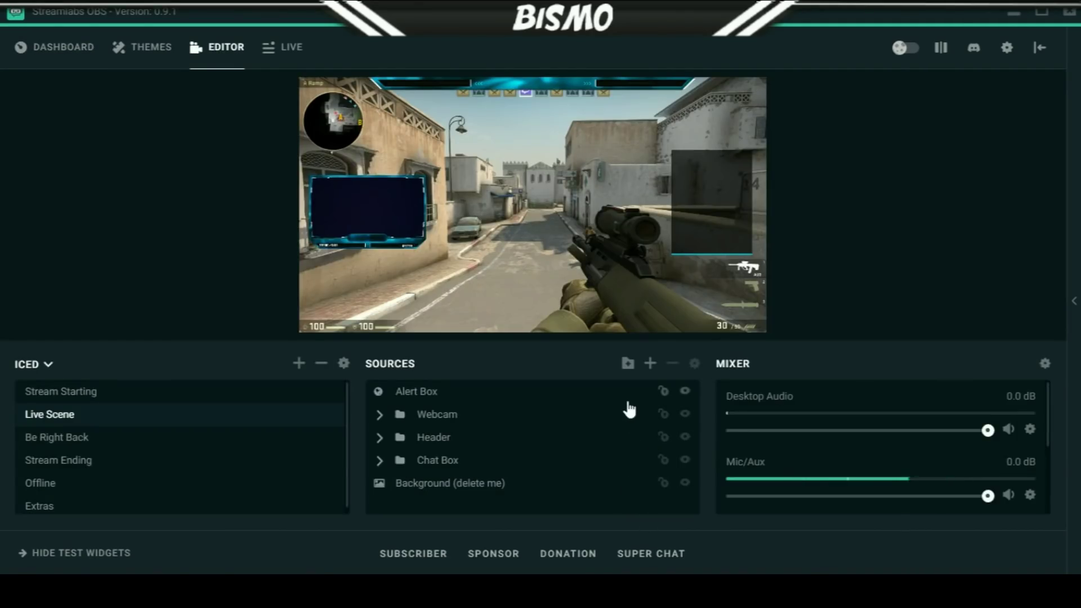
click(648, 363)
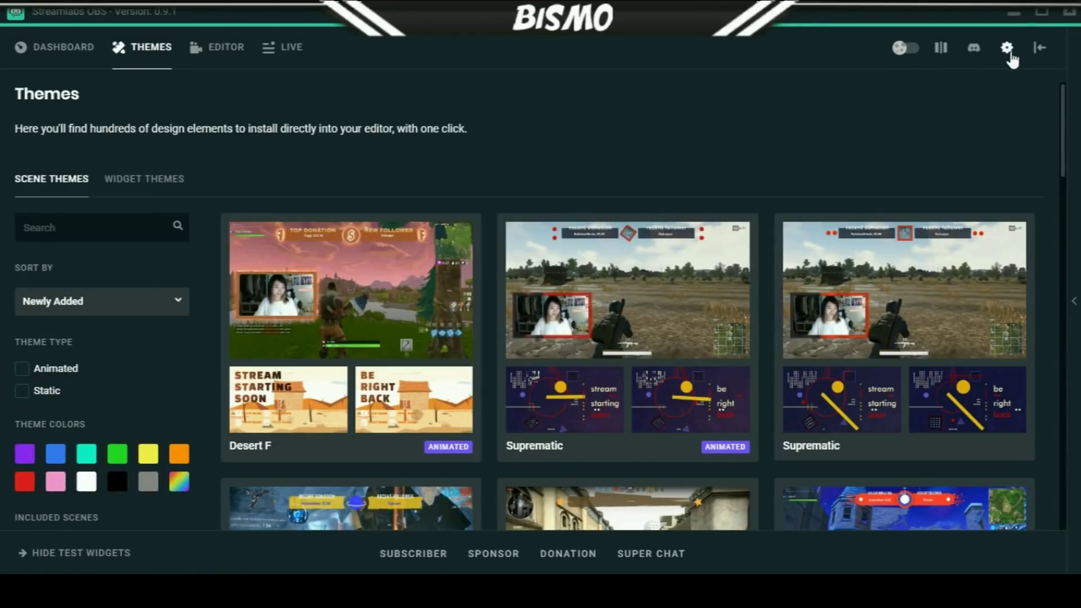
Step: In the audio settings, set Mic/Auxiliary Device 1 to Microphone (Turtle Beach PX22)
click(997, 55)
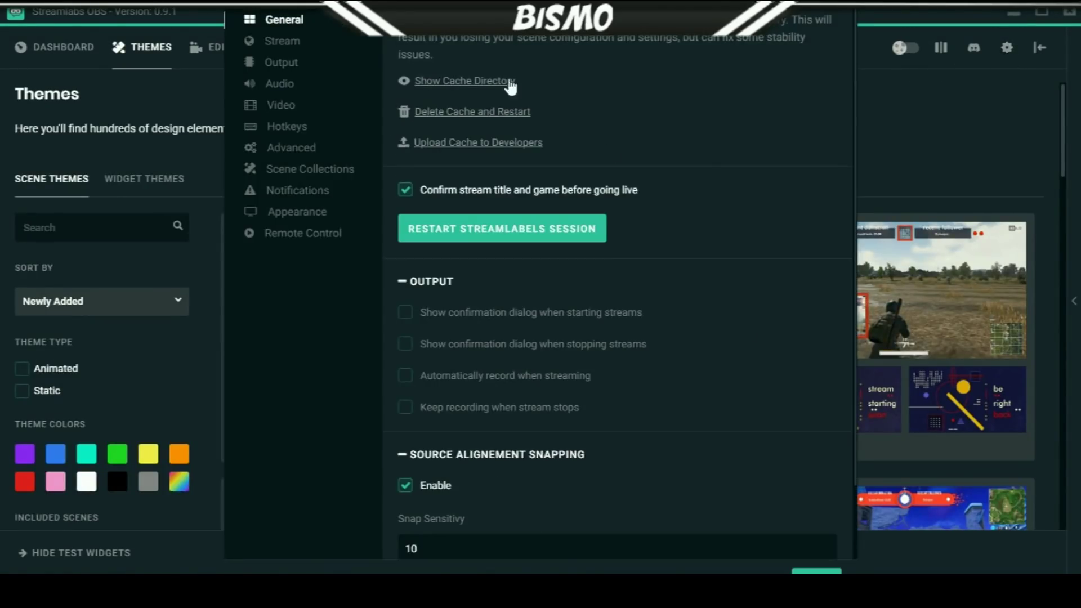
click(287, 91)
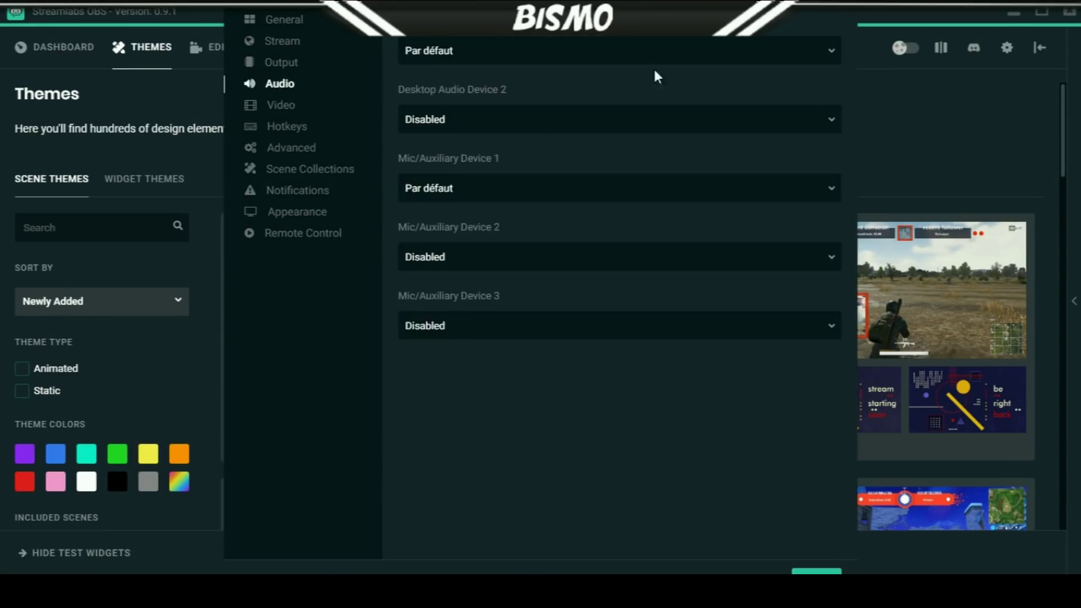
click(640, 189)
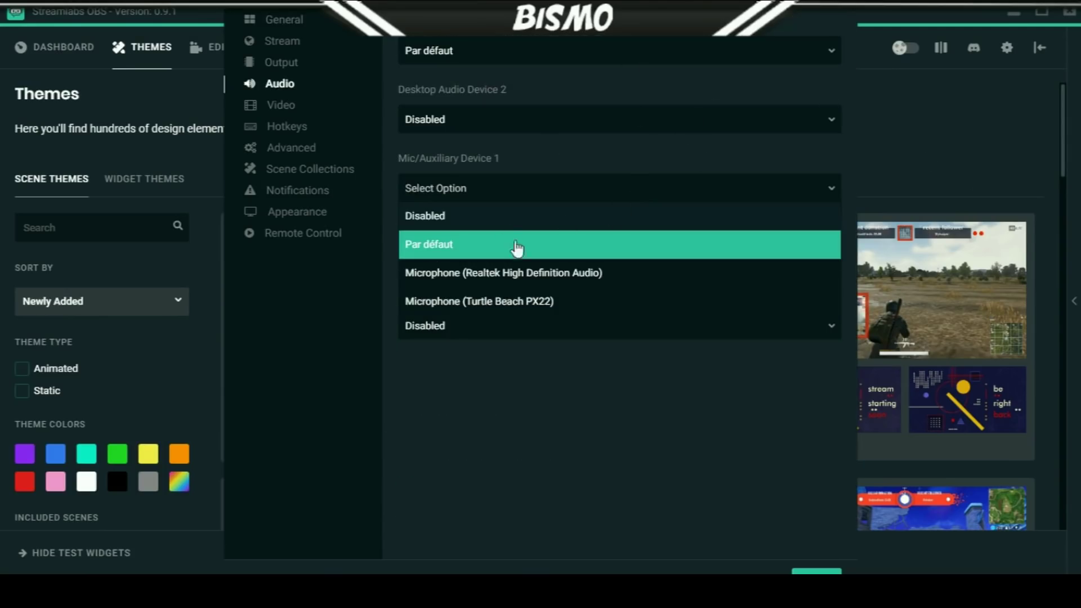
click(542, 304)
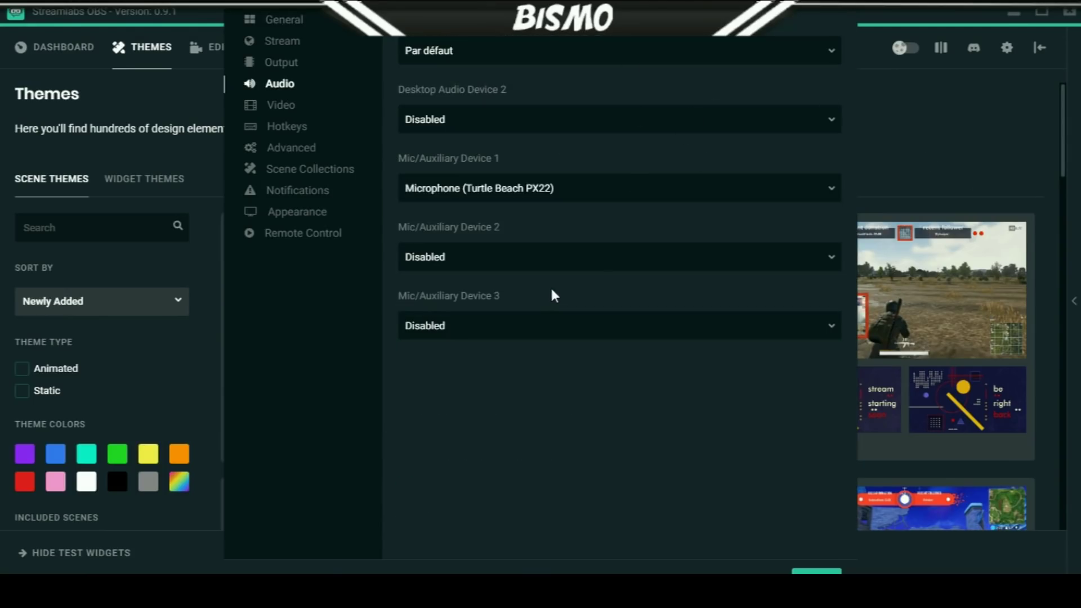
Step: Set the first desktop audio device to Haut-parleurs (Turtle Beach PX22) and choose an option for Desktop Audio Device 2
click(697, 38)
click(693, 145)
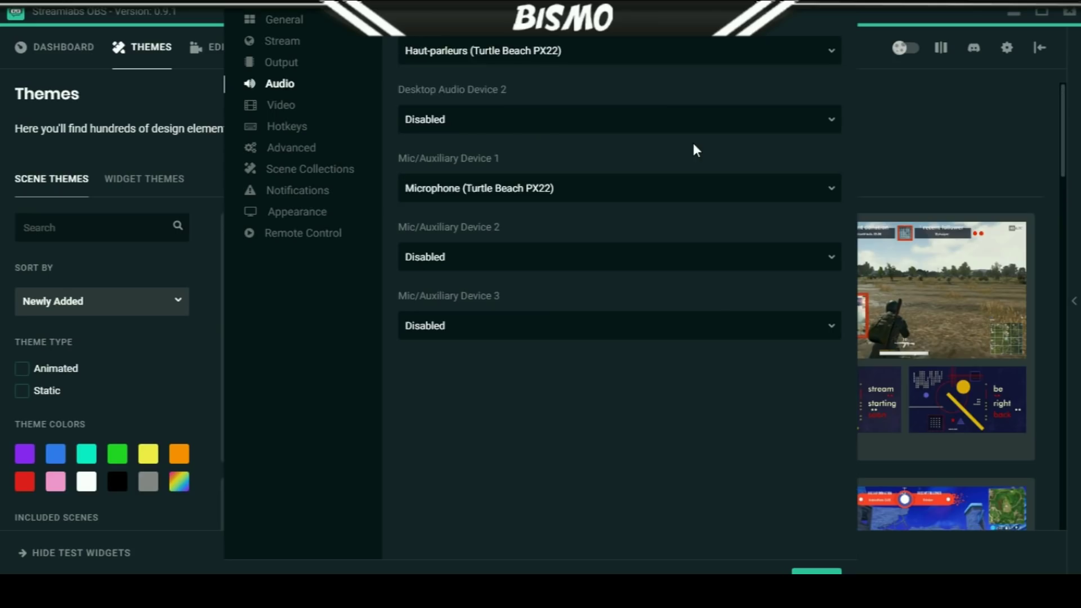
click(618, 120)
click(624, 202)
Step: In the video settings, select Lanczos (Sharpened scaling, 32 samples) as the downscale filter
click(304, 107)
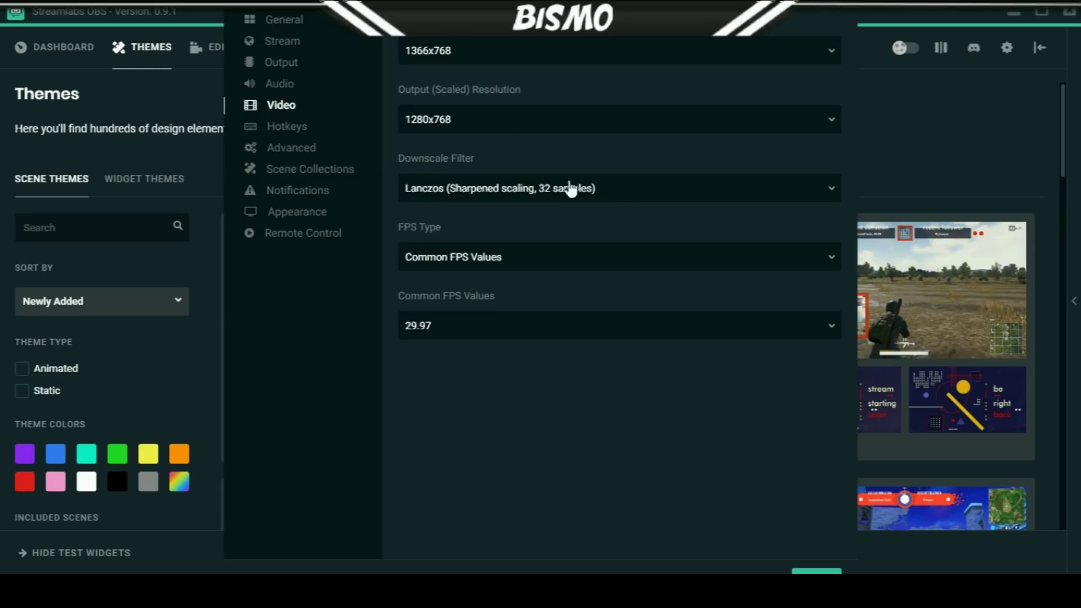
click(622, 201)
click(615, 272)
click(612, 189)
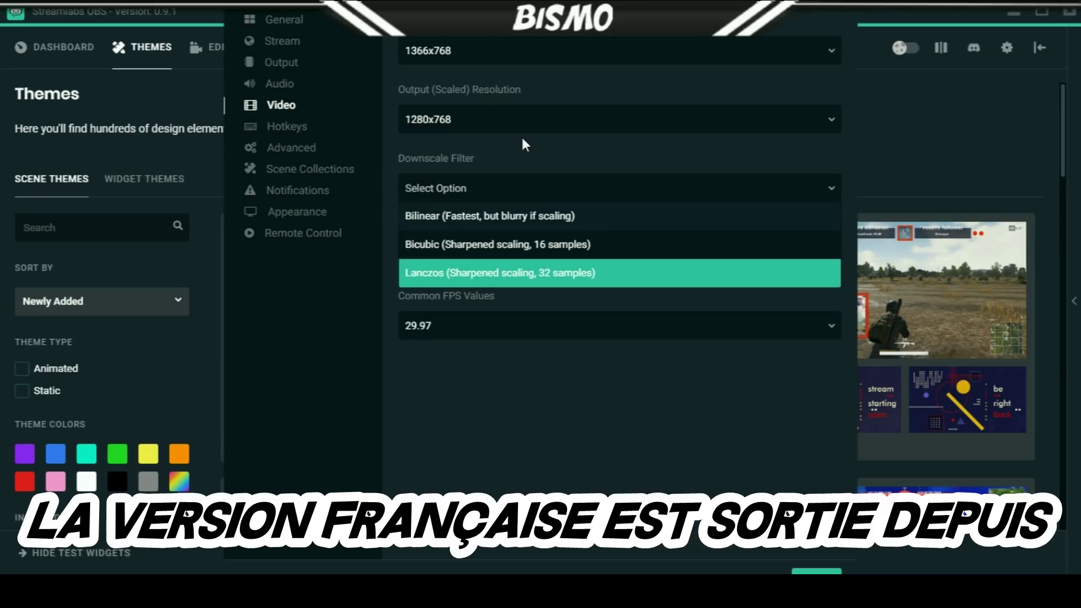
click(291, 148)
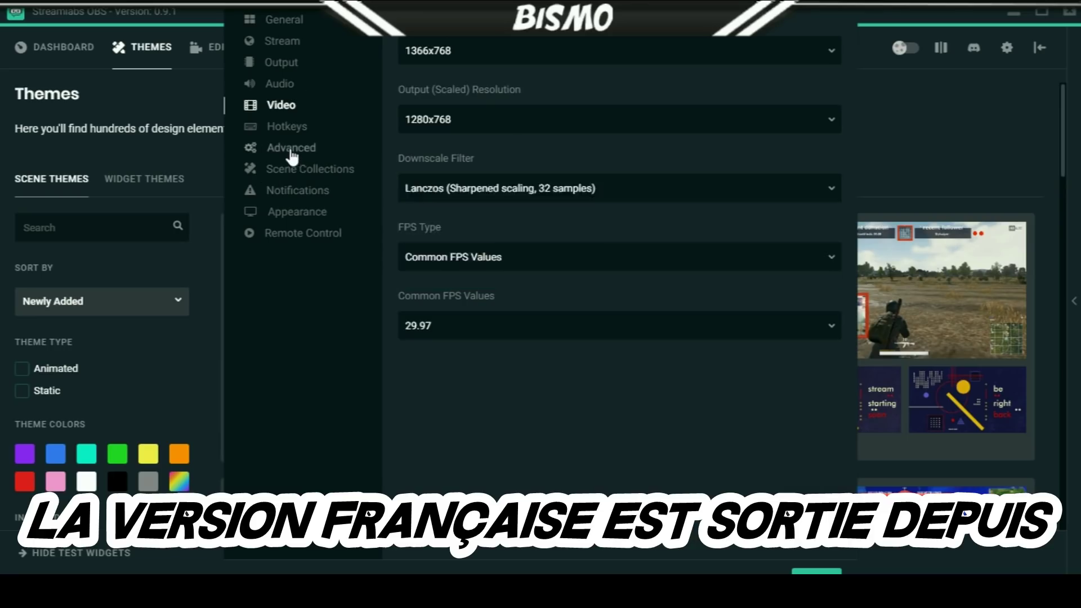
Step: Review the Appearance, Remote Control and Stream settings, including the streaming service choices
click(296, 211)
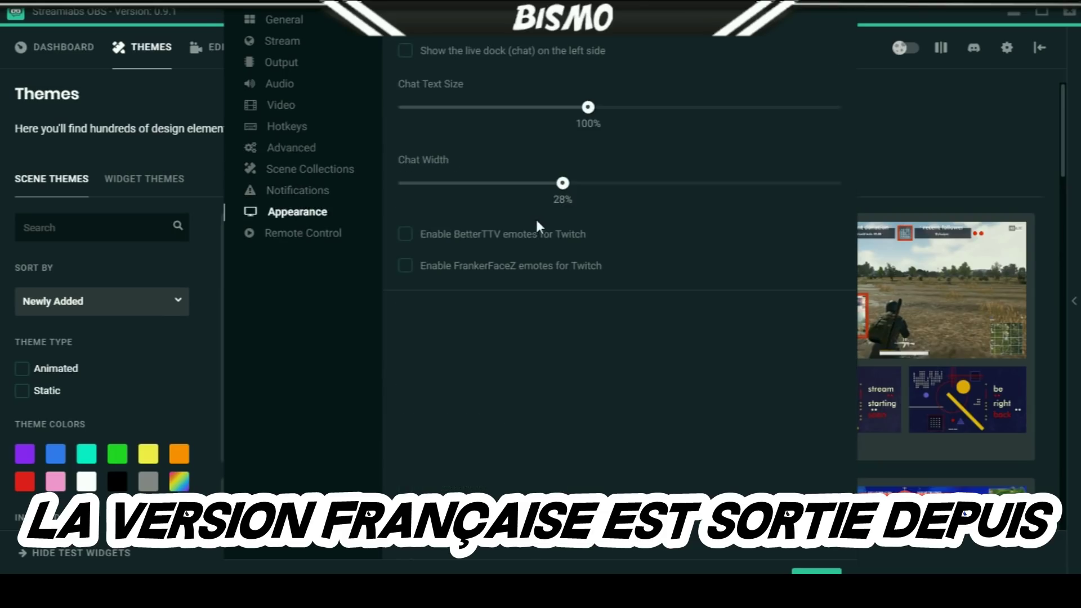
click(294, 235)
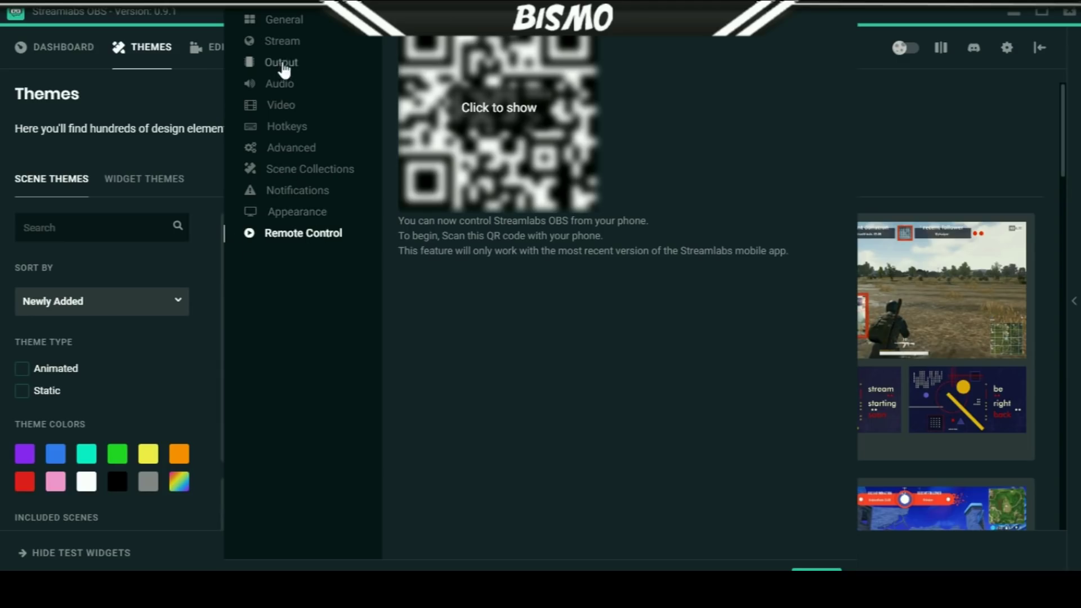
click(331, 70)
click(285, 43)
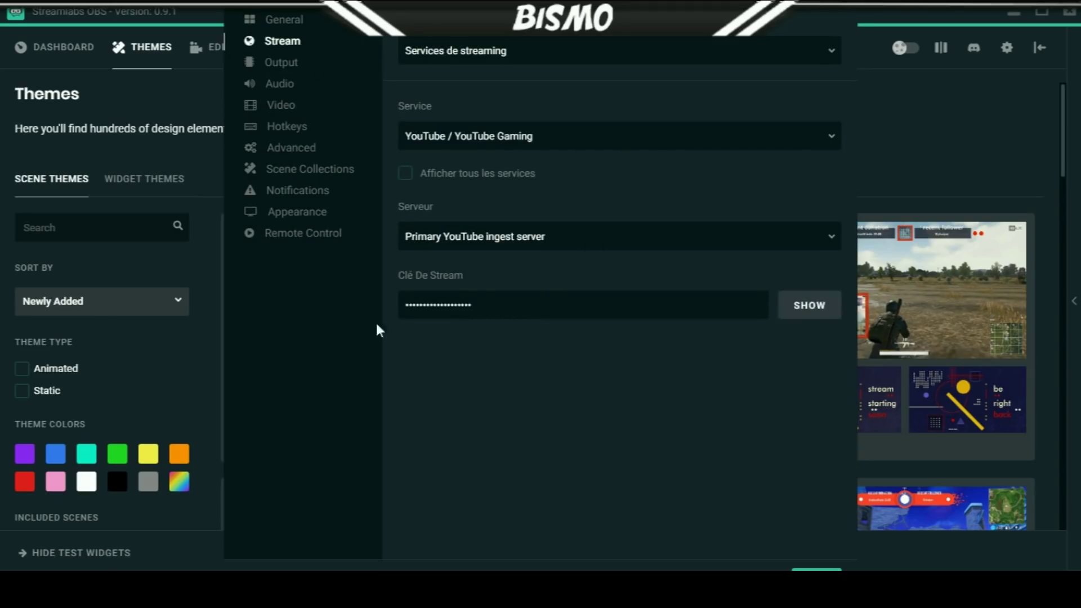
click(539, 136)
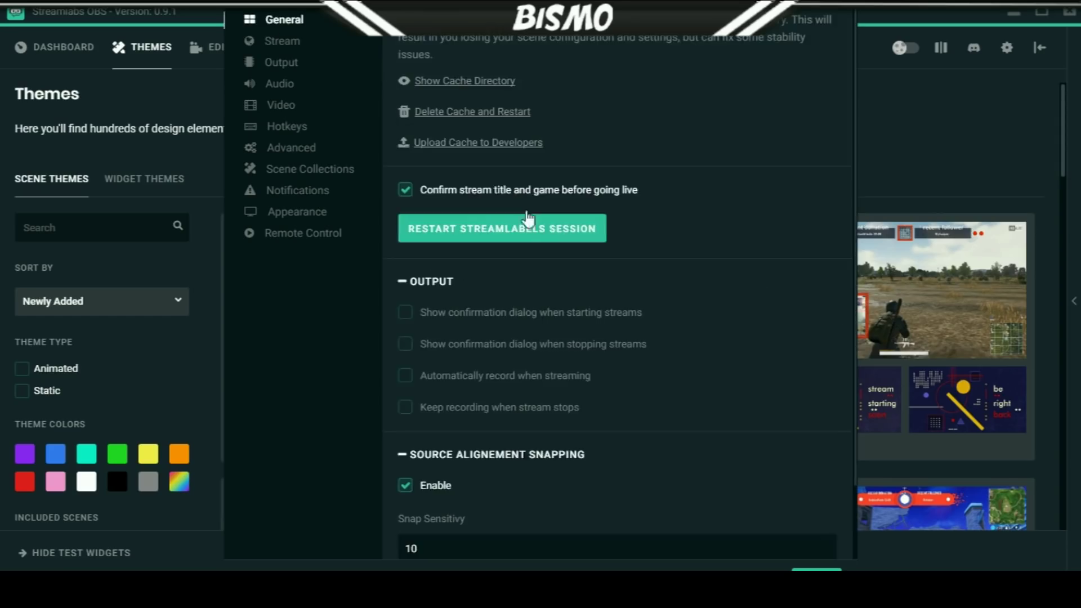
Step: Look through the General settings and open the Hotkeys settings
scroll(675, 383, down, 2)
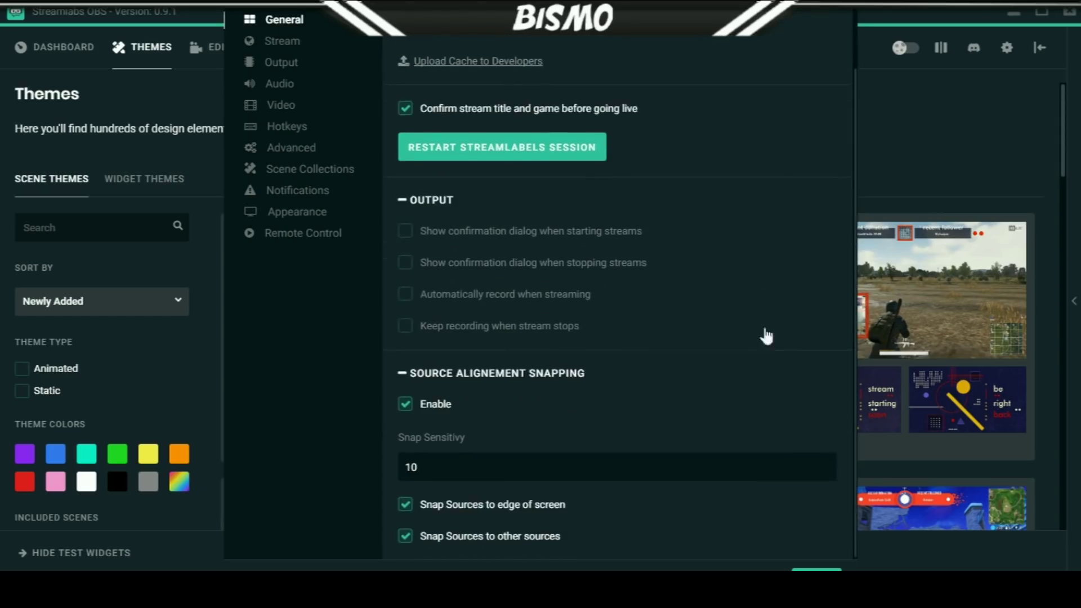
scroll(561, 287, up, 2)
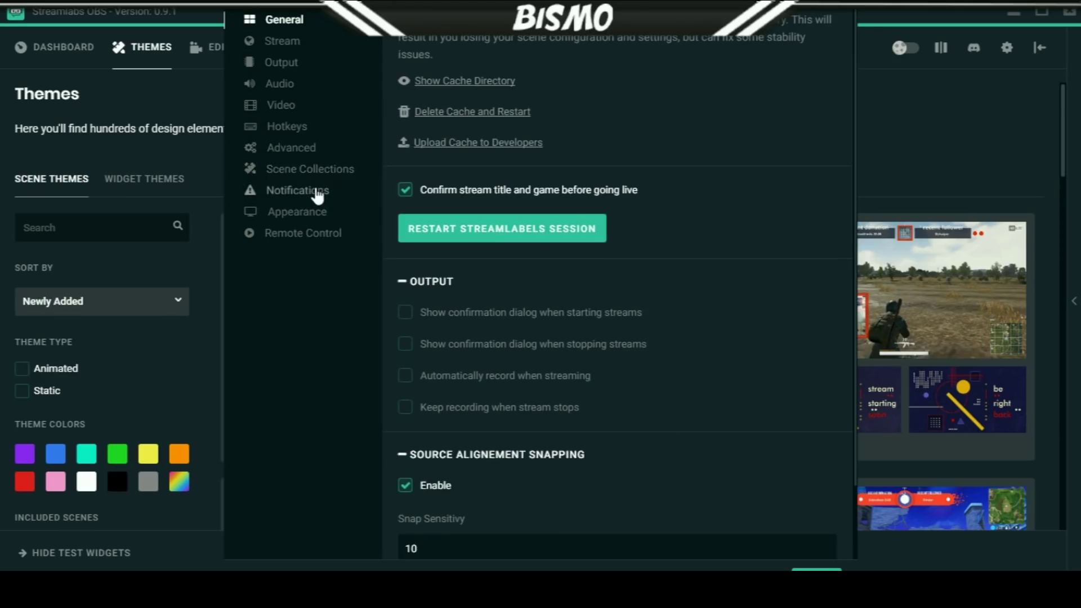
click(295, 131)
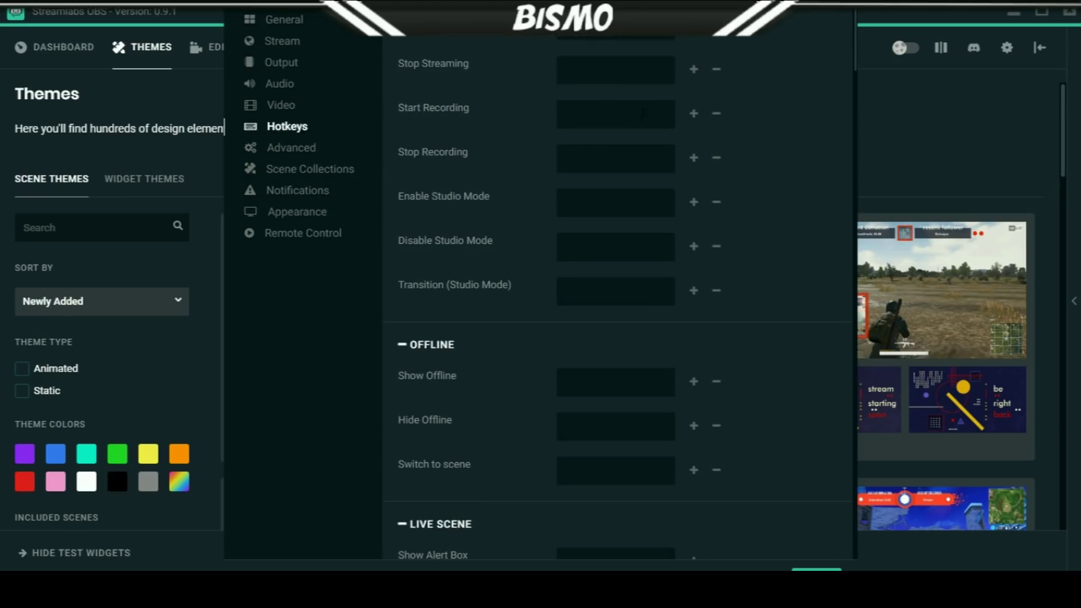